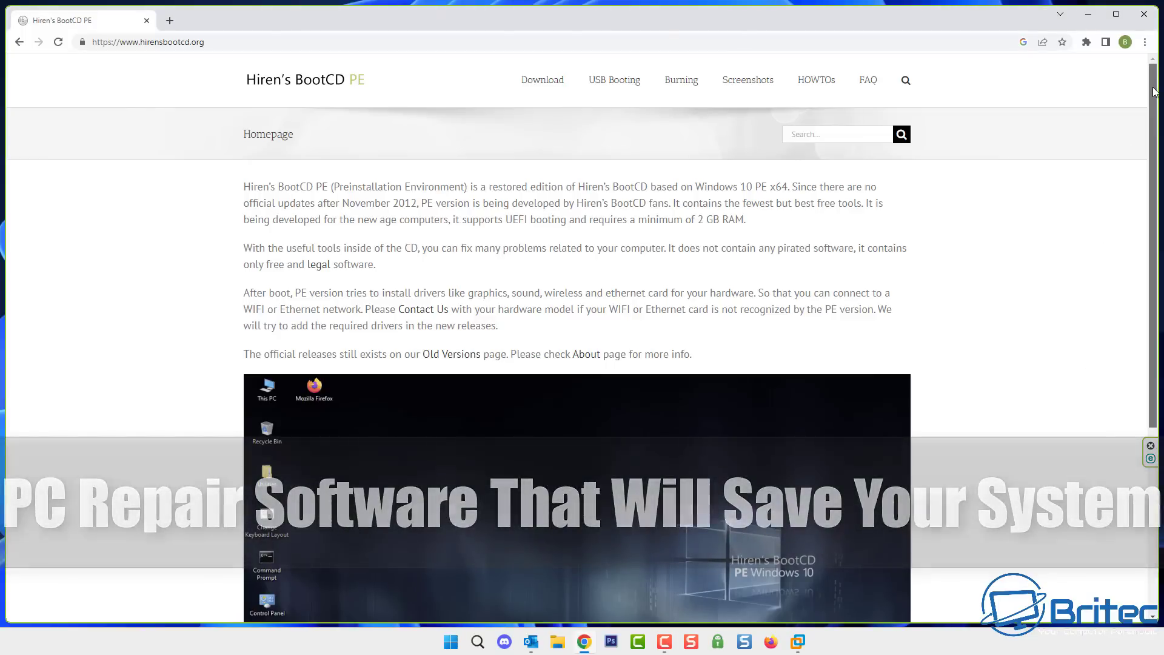
Skim the hirensbootcd.org homepage, then scroll through the Download page's ISO contents list.
drag(1154, 91, 1148, 304)
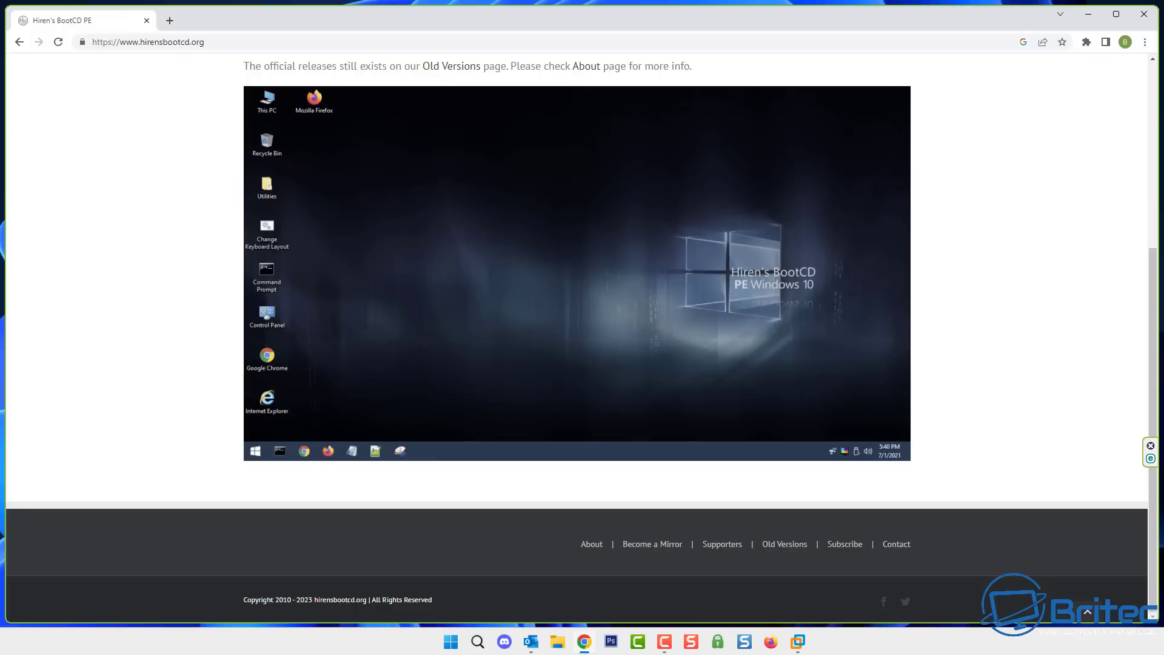
scroll(1154, 364, up, 3)
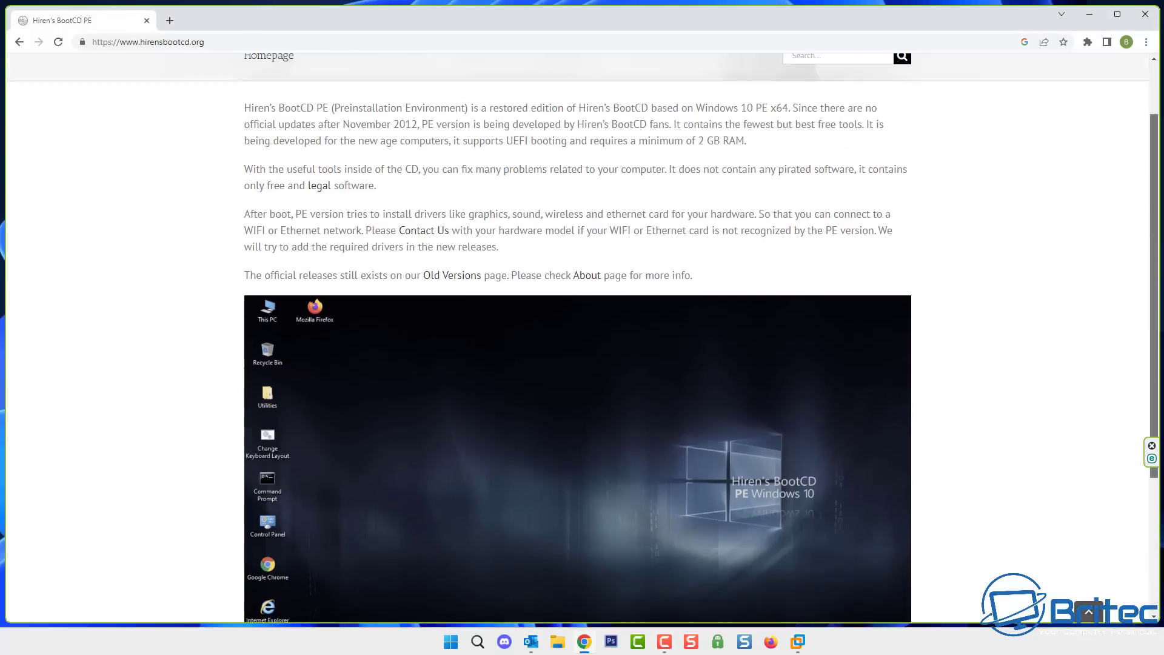
scroll(948, 98, up, 2)
click(555, 83)
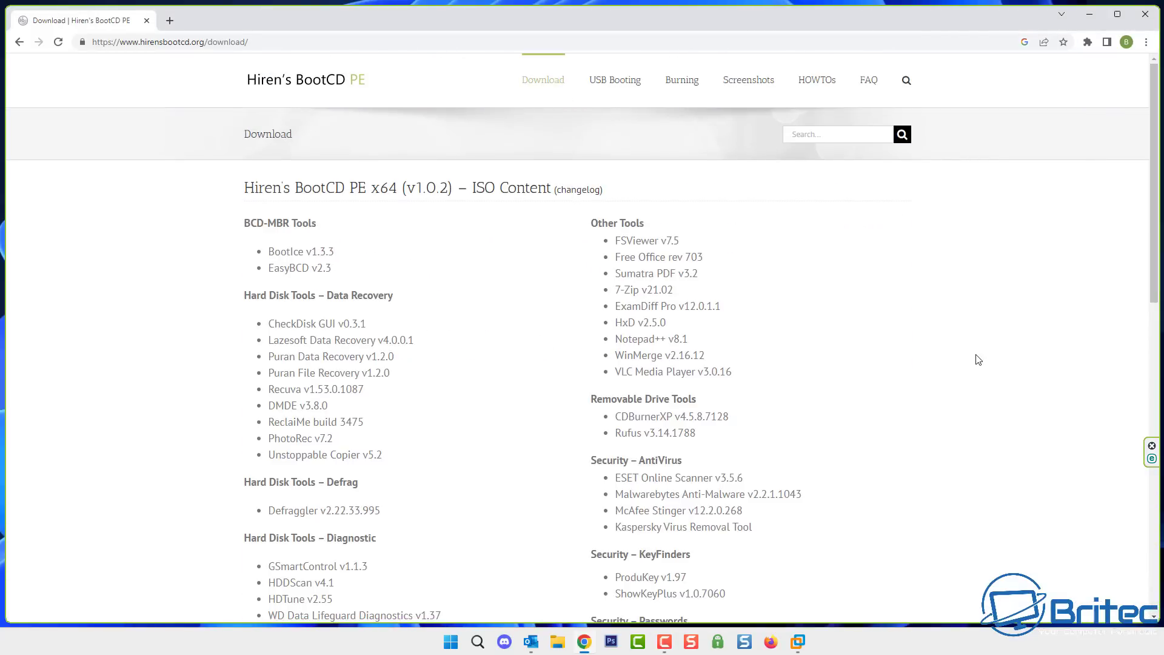
scroll(978, 360, down, 2)
scroll(978, 359, down, 8)
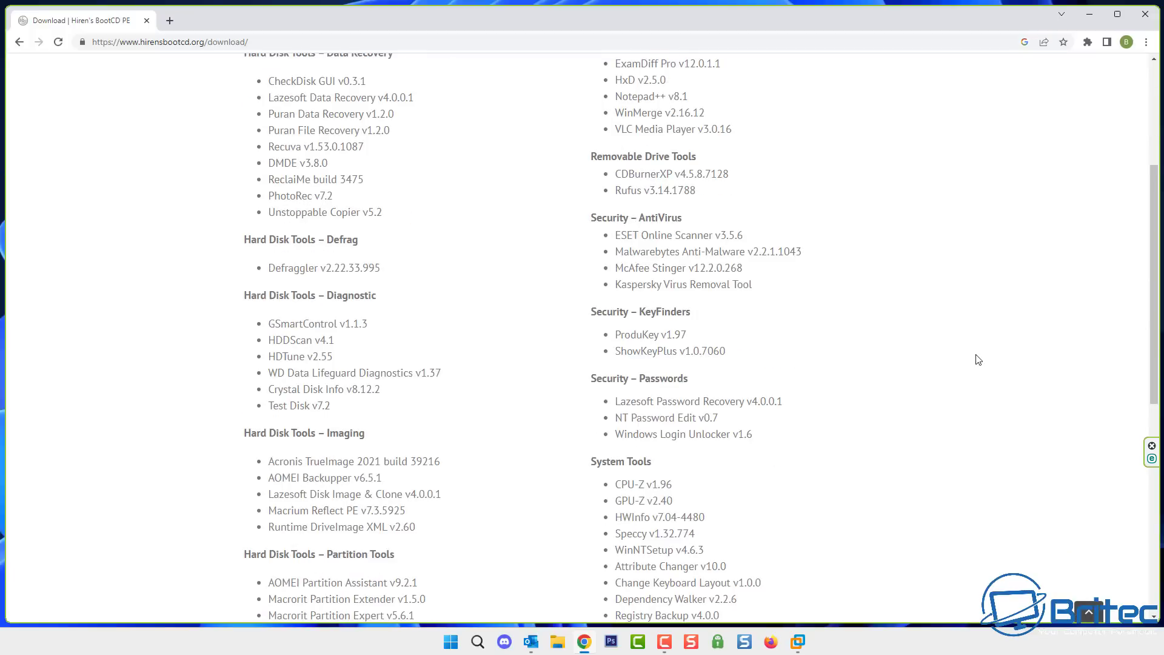
scroll(978, 359, down, 2)
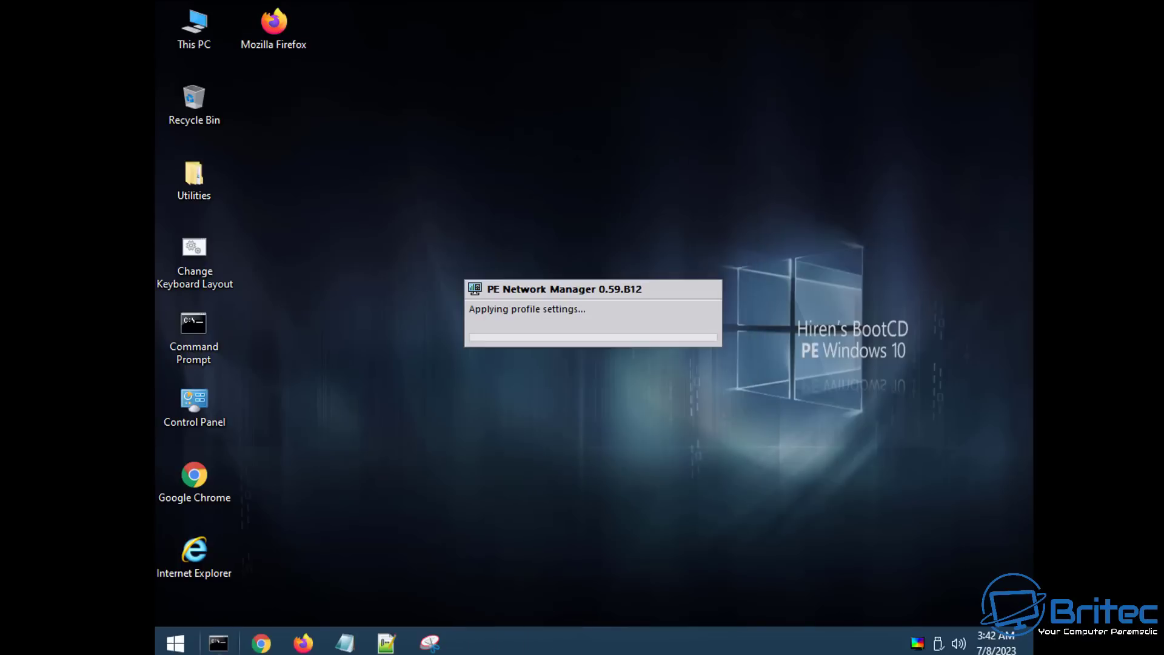
Under All Programs, expand Network, Hard Disk Tools, Data Recovery and BCD-MBR Tools.
click(175, 644)
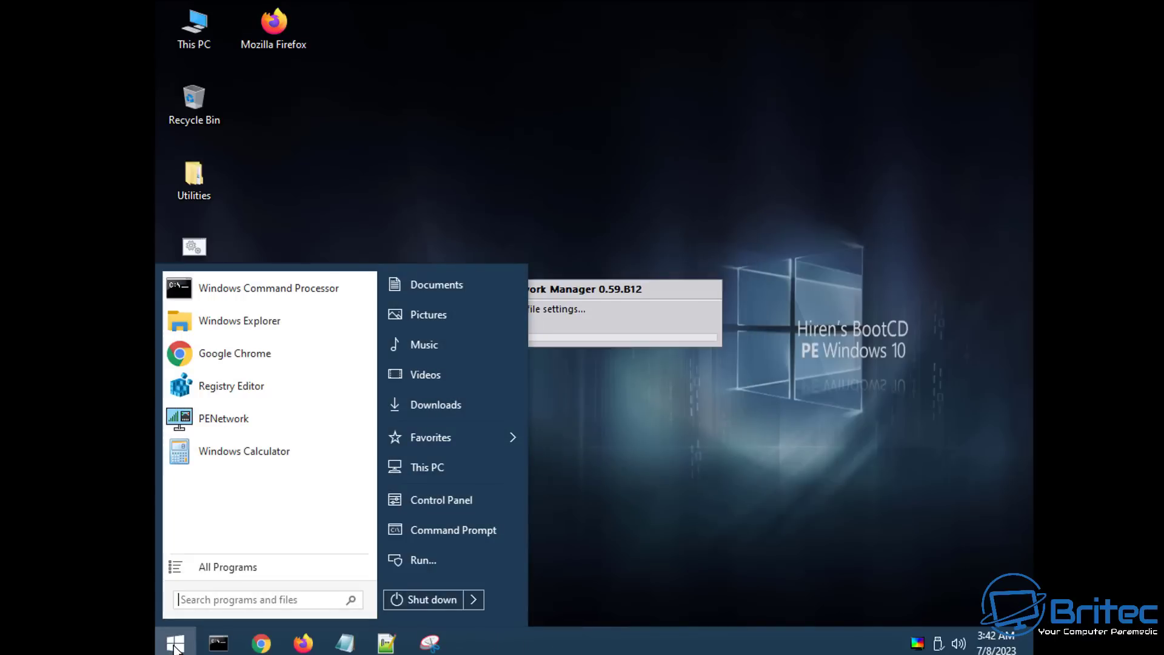
click(236, 565)
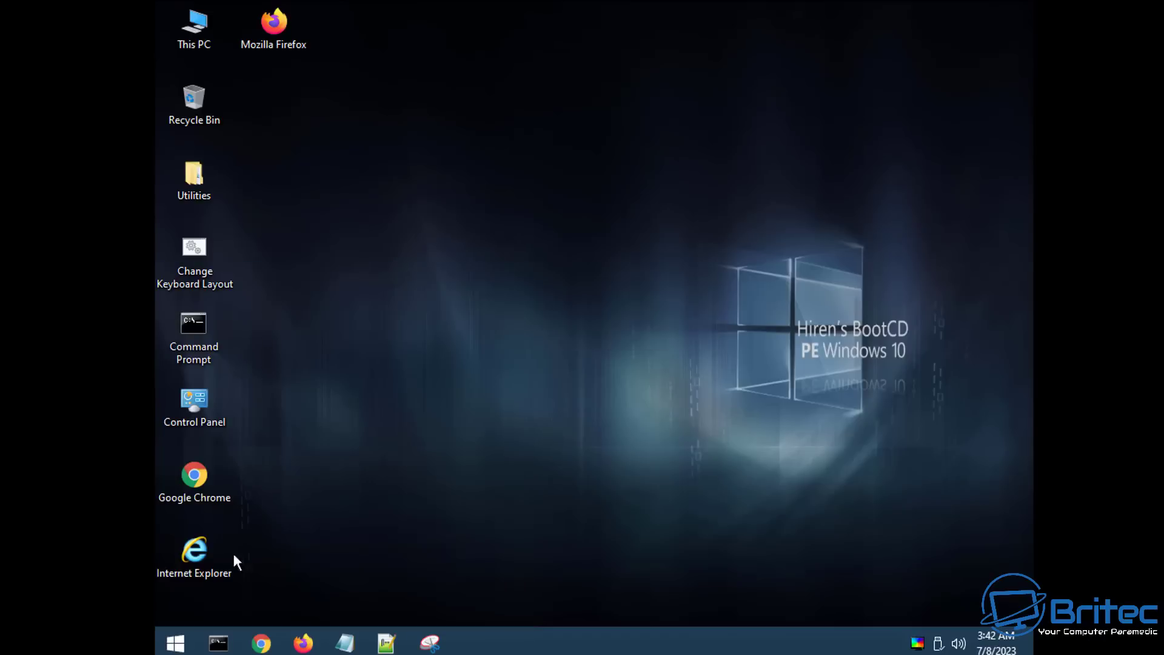
key(super)
click(217, 560)
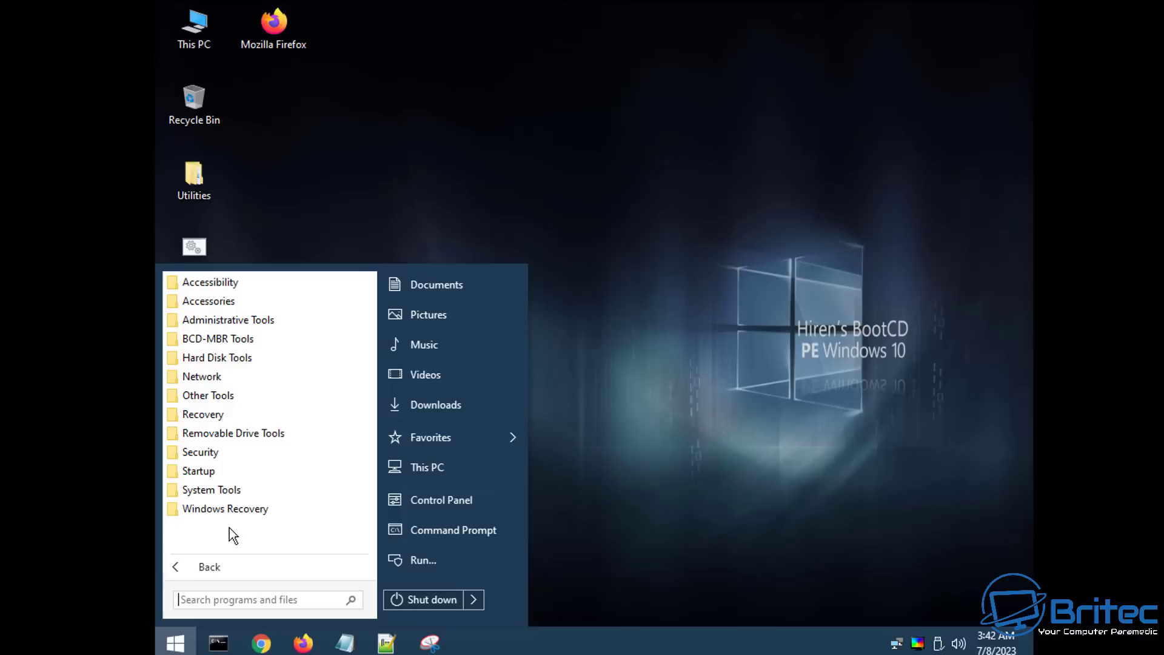
click(241, 377)
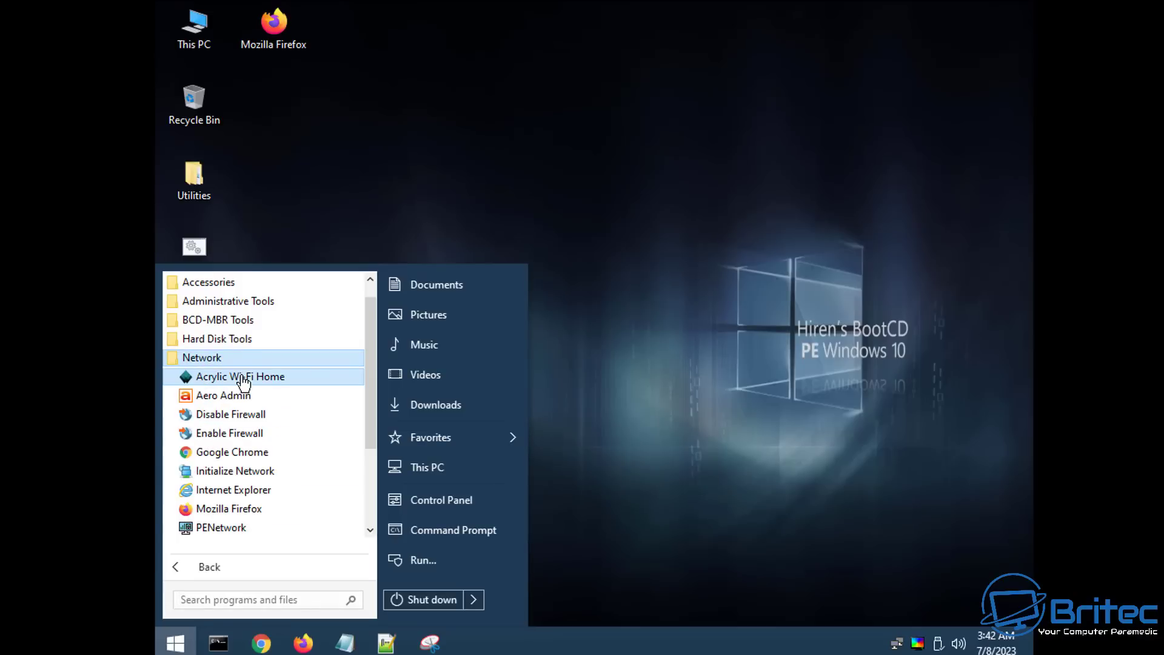
click(254, 341)
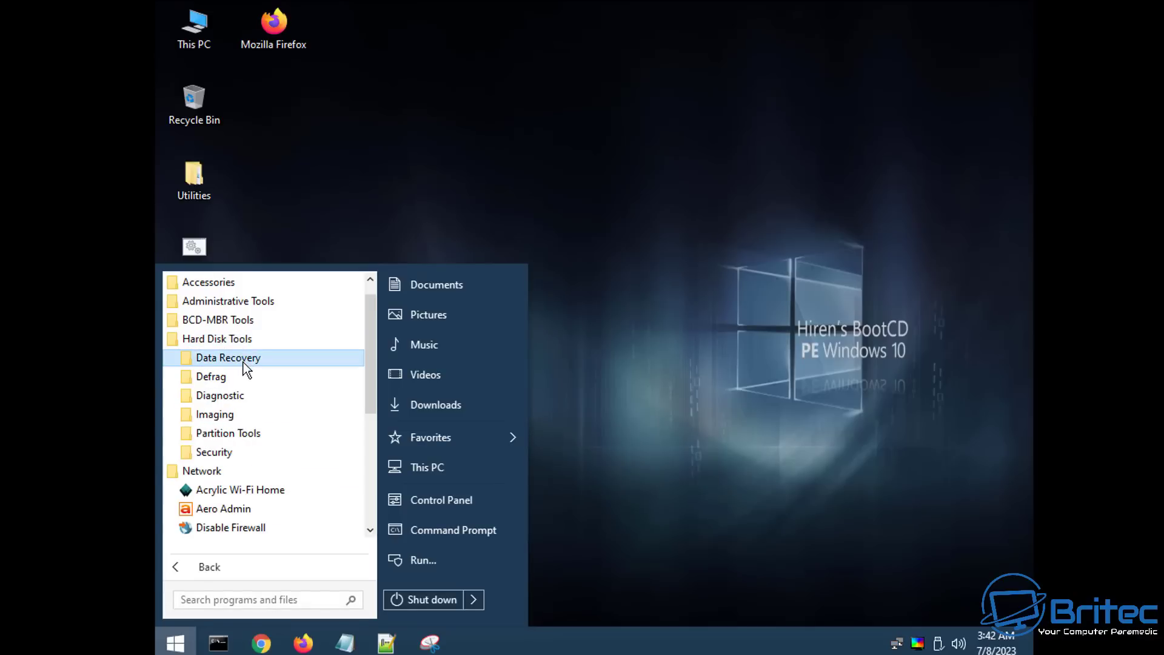
click(243, 362)
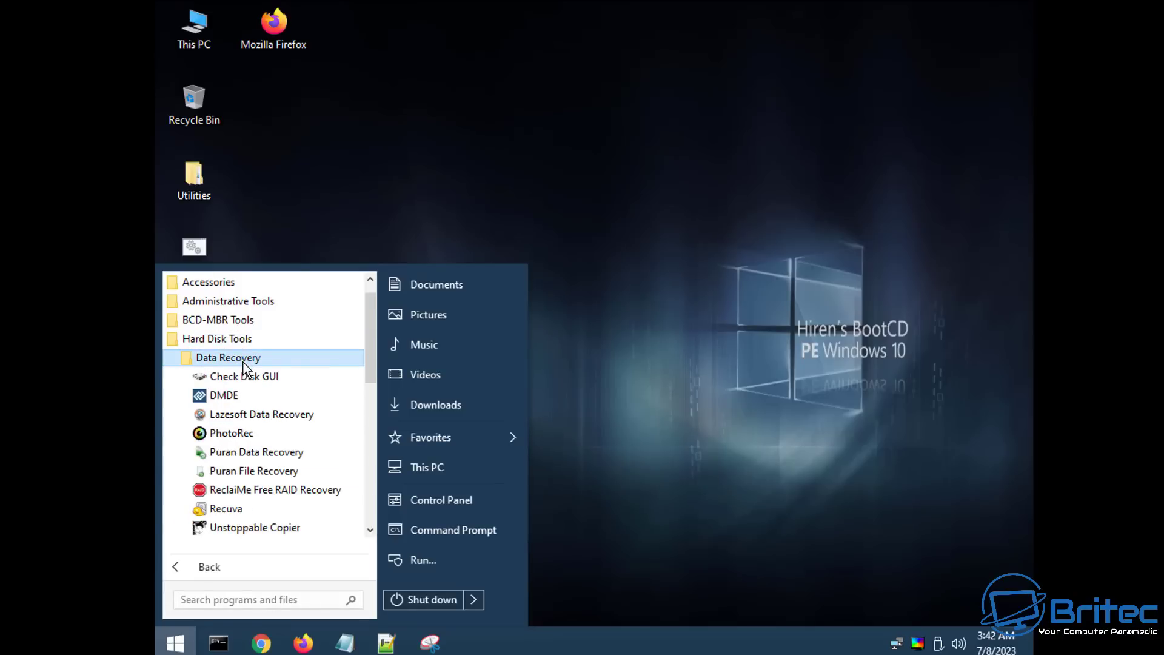
click(241, 325)
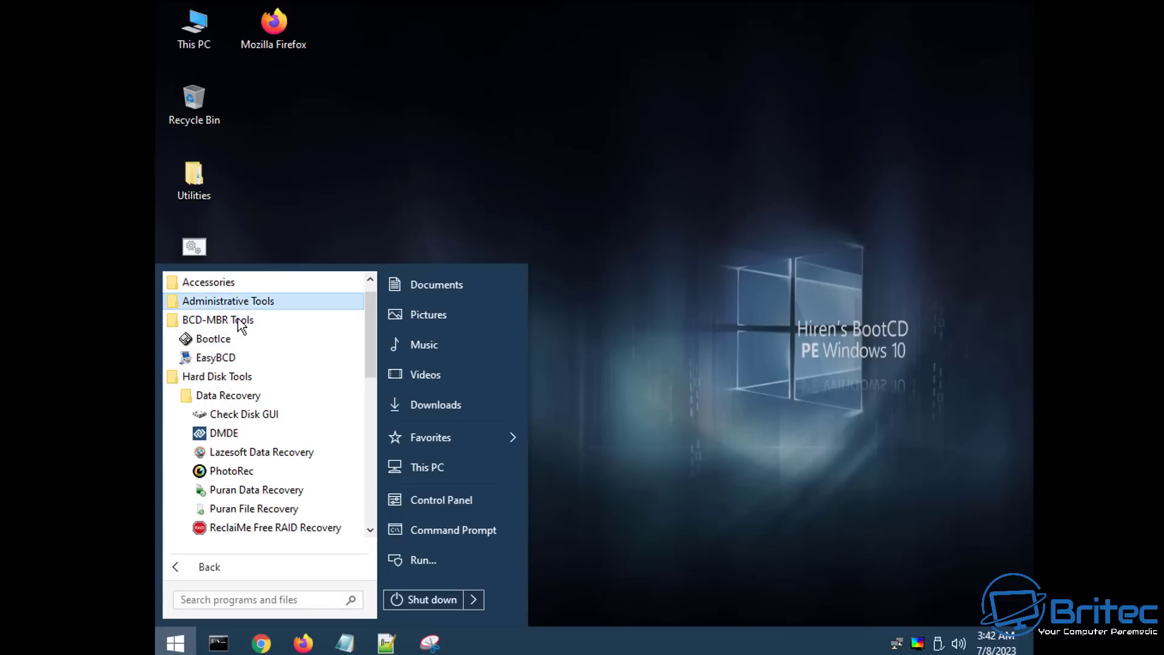
click(246, 376)
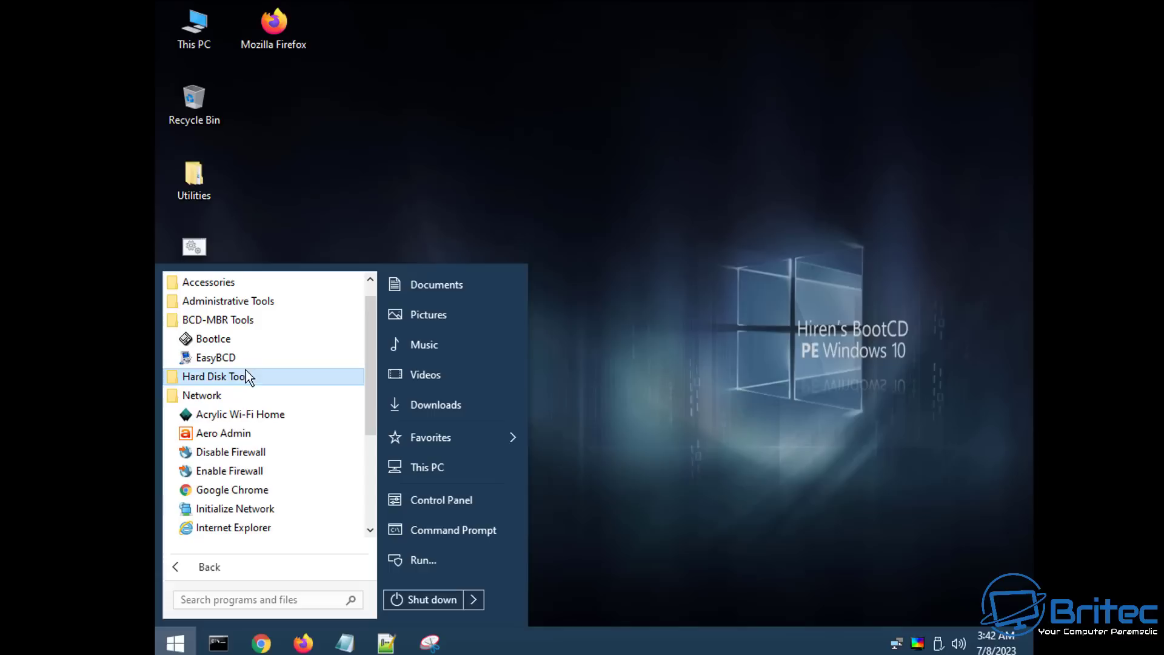
Expand Recovery, Removable Drive Tools and Security > Antivirus, then launch ESET Online Scanner.
scroll(261, 394, down, 3)
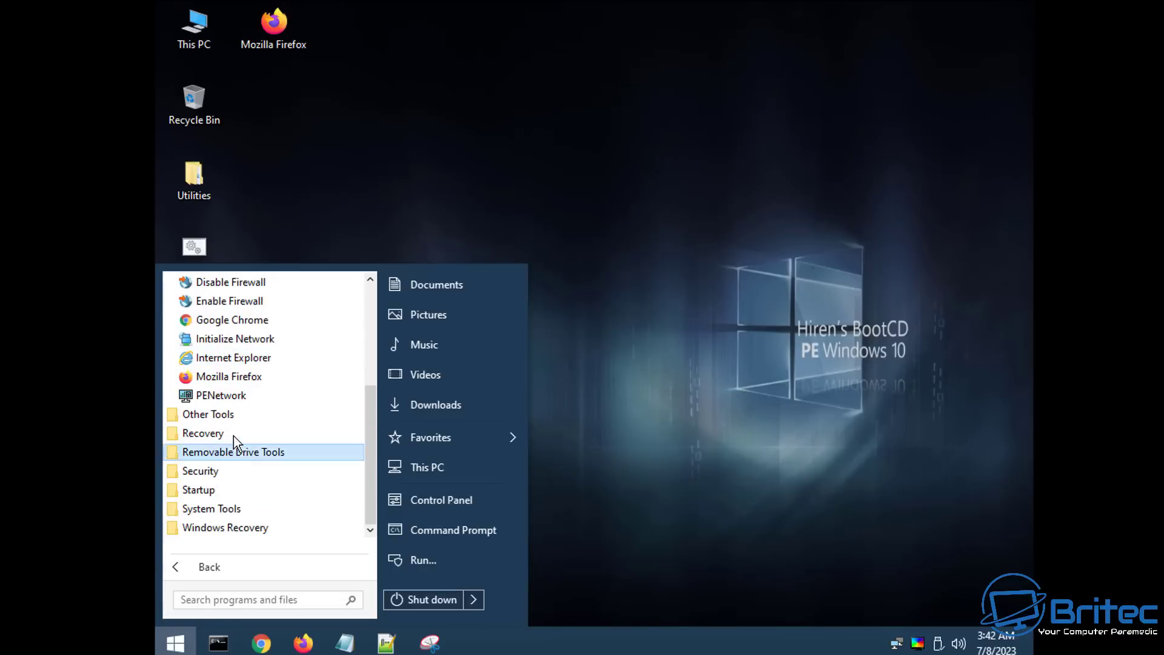
click(234, 434)
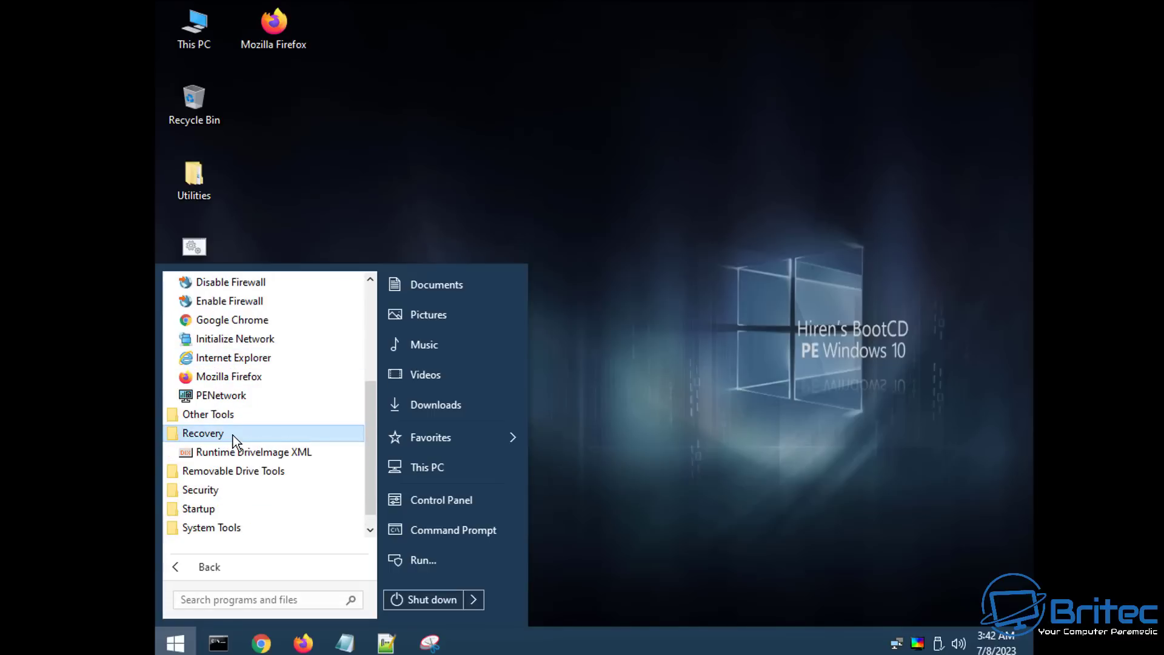
click(279, 474)
scroll(273, 485, down, 1)
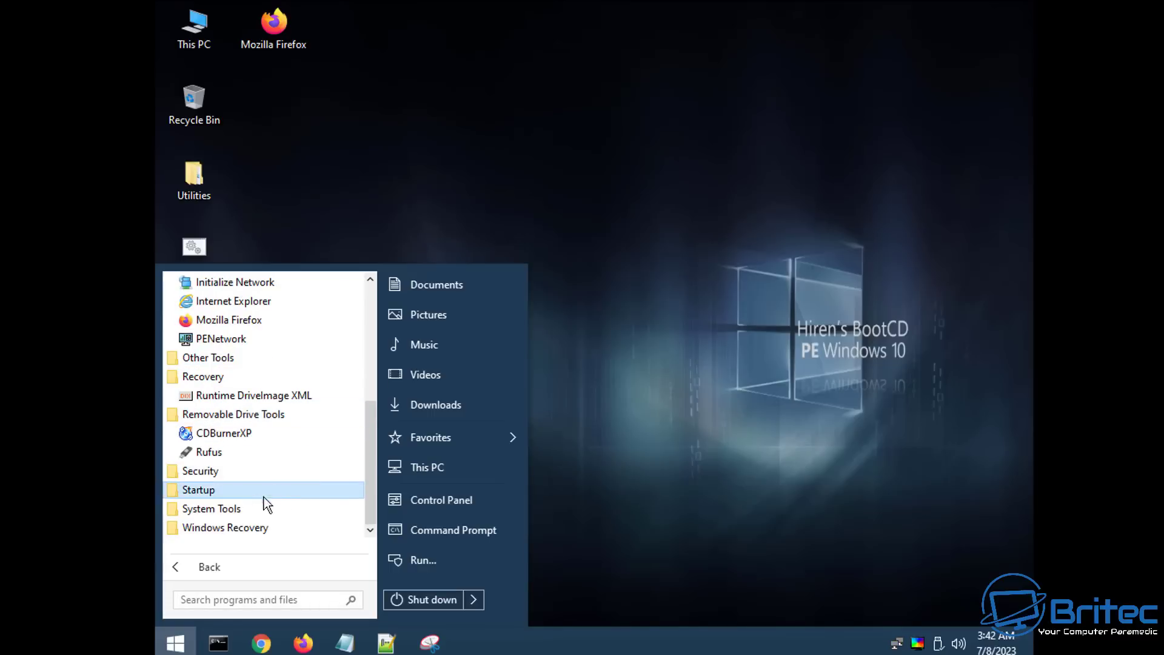
click(339, 472)
scroll(334, 485, down, 1)
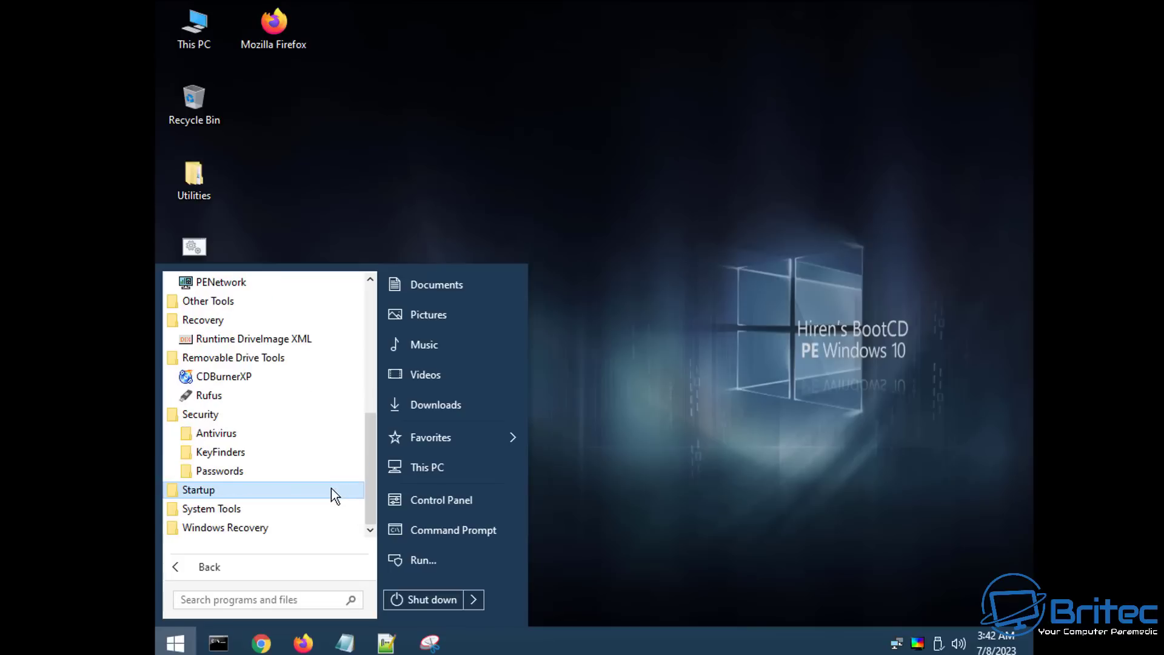
click(301, 432)
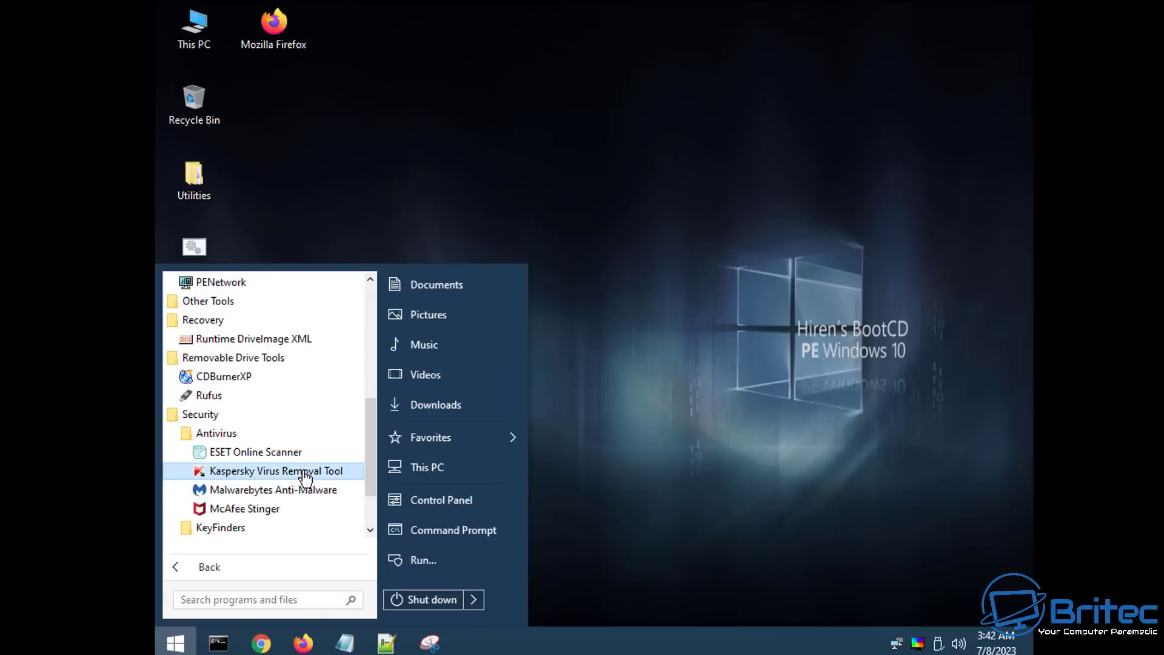
click(292, 455)
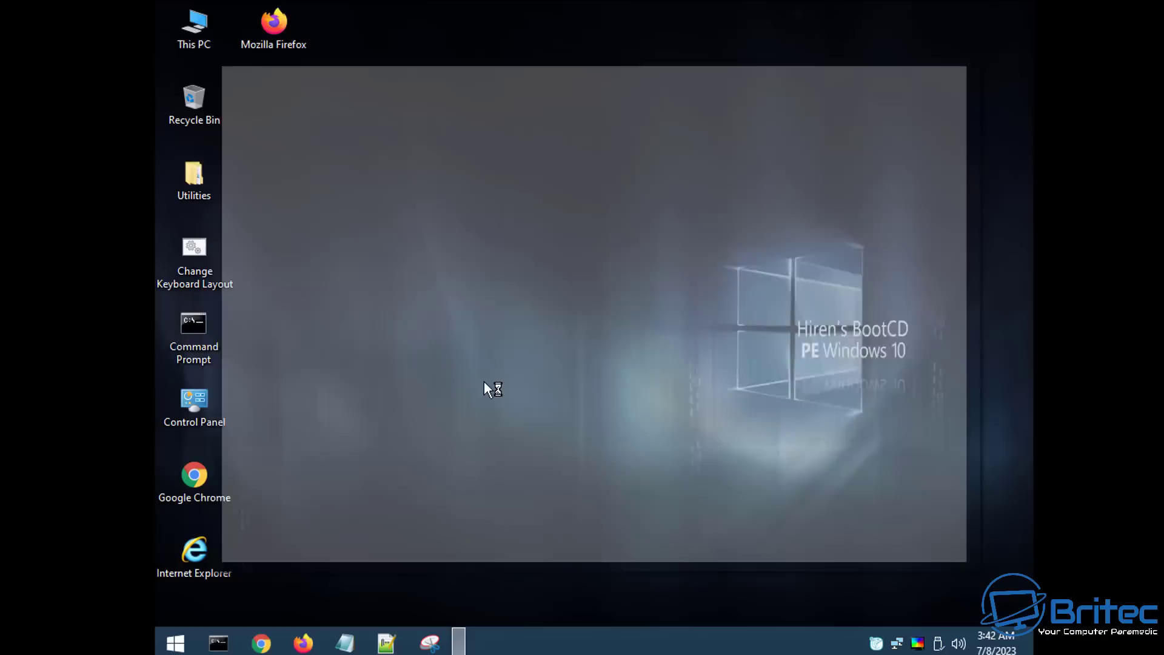
Accept ESET's terms, decline anonymous data sharing and disable detection feedback.
click(680, 431)
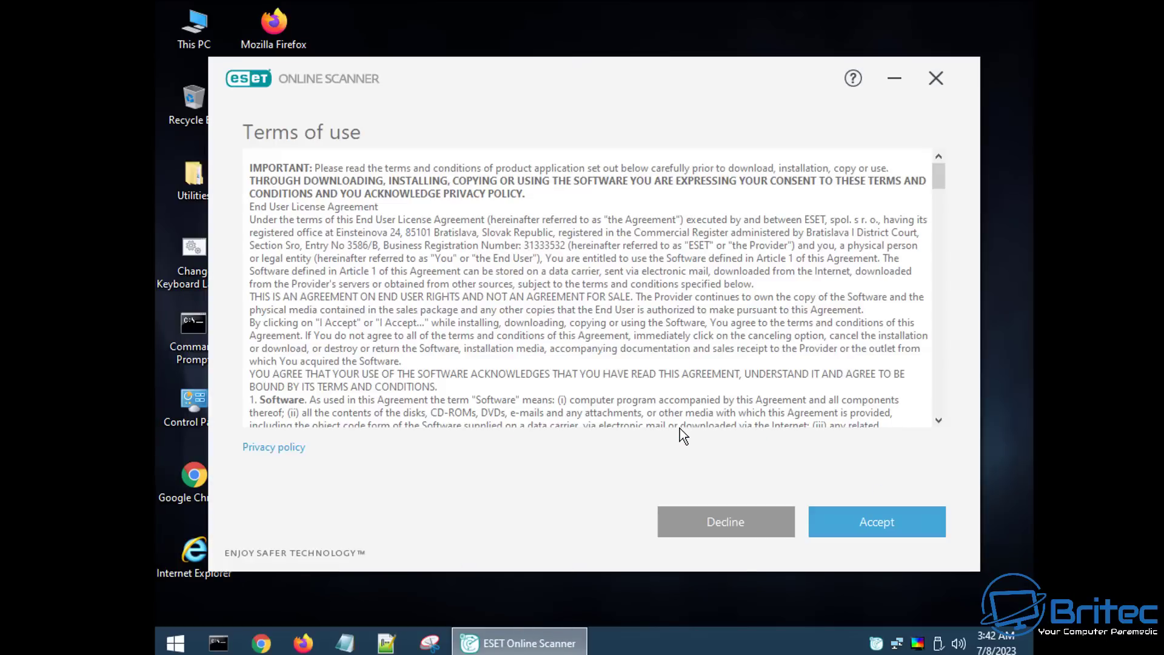
click(867, 522)
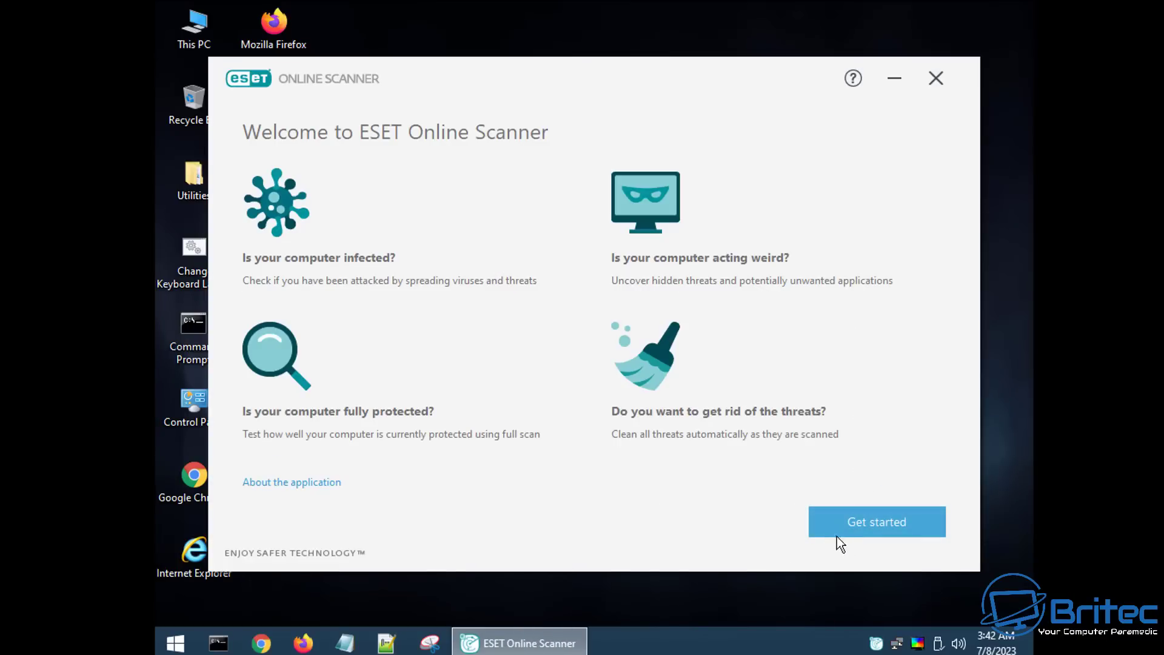
click(903, 519)
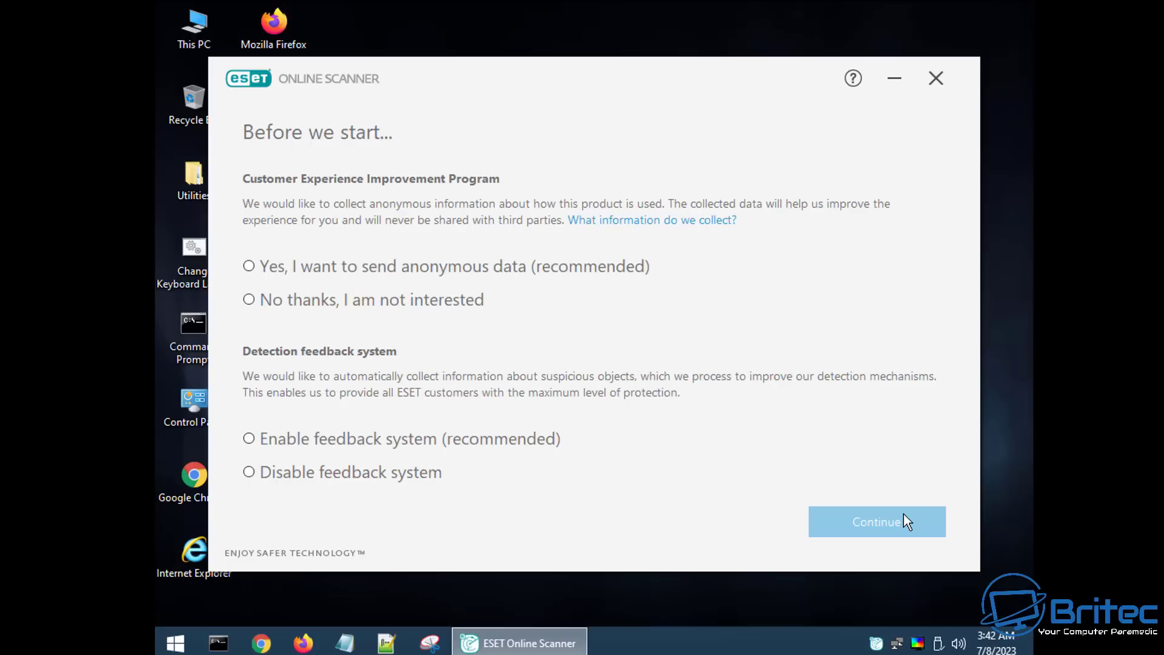
click(324, 313)
click(255, 479)
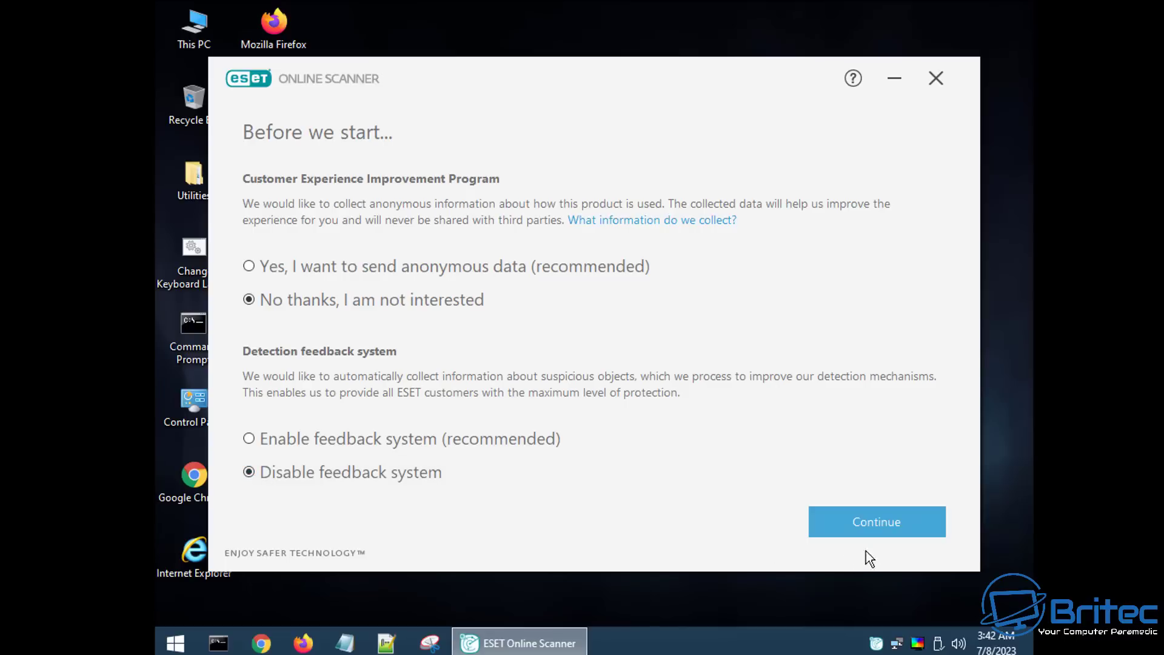
click(876, 526)
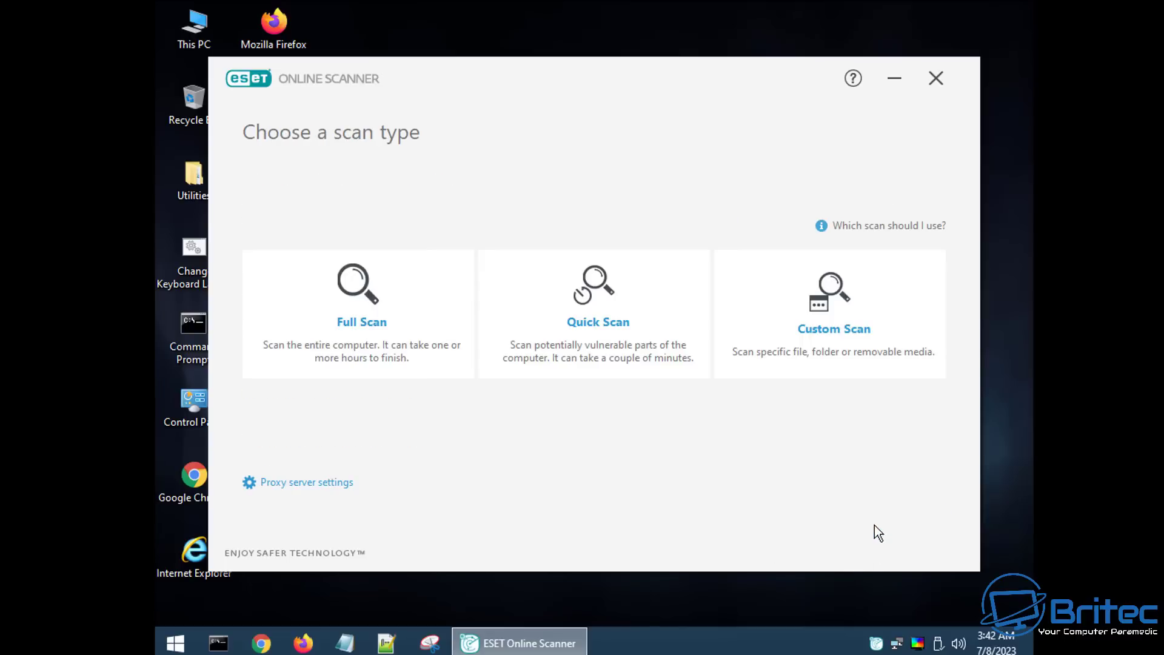
Start a Full Scan with potentially unwanted application detection enabled.
click(384, 359)
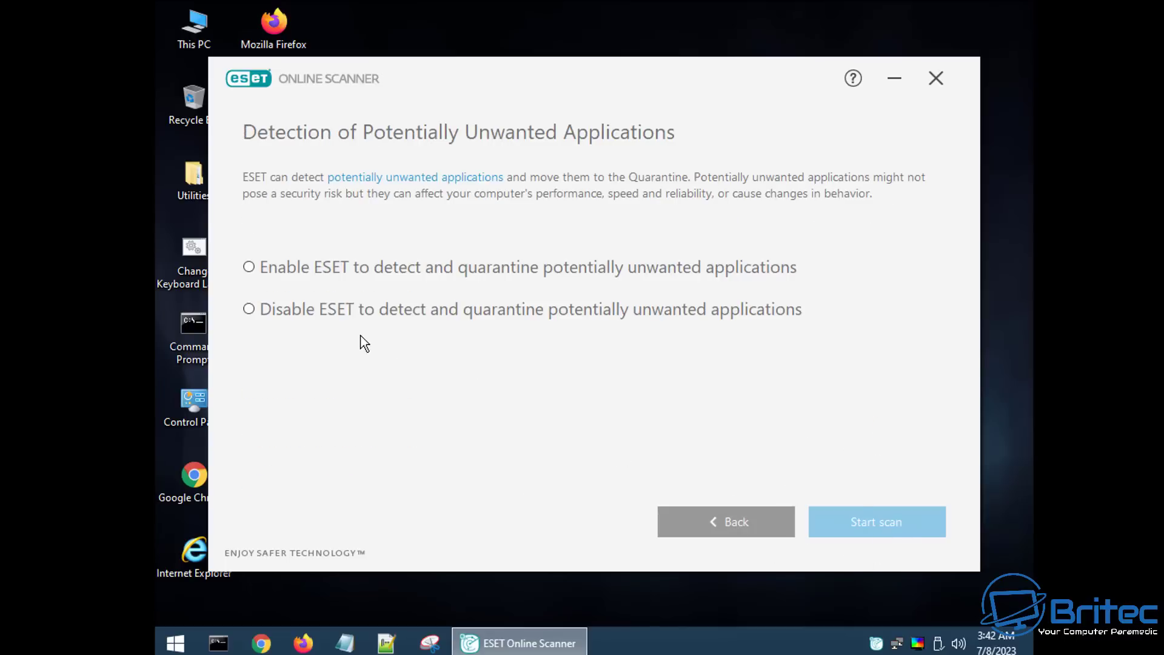
click(267, 271)
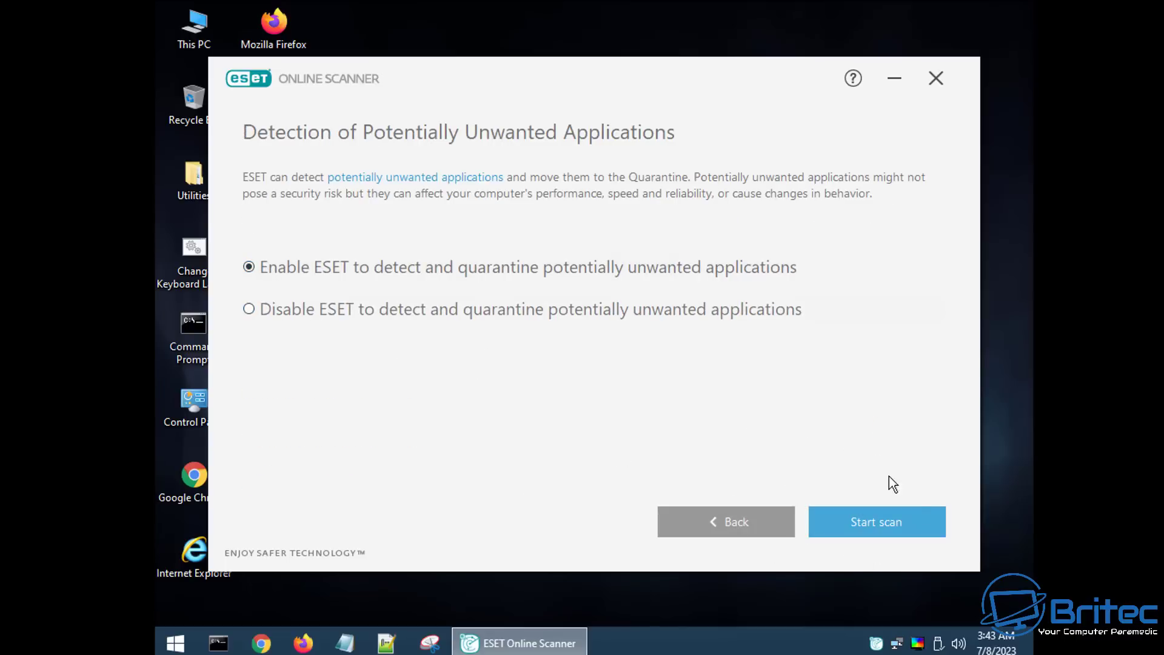
click(923, 521)
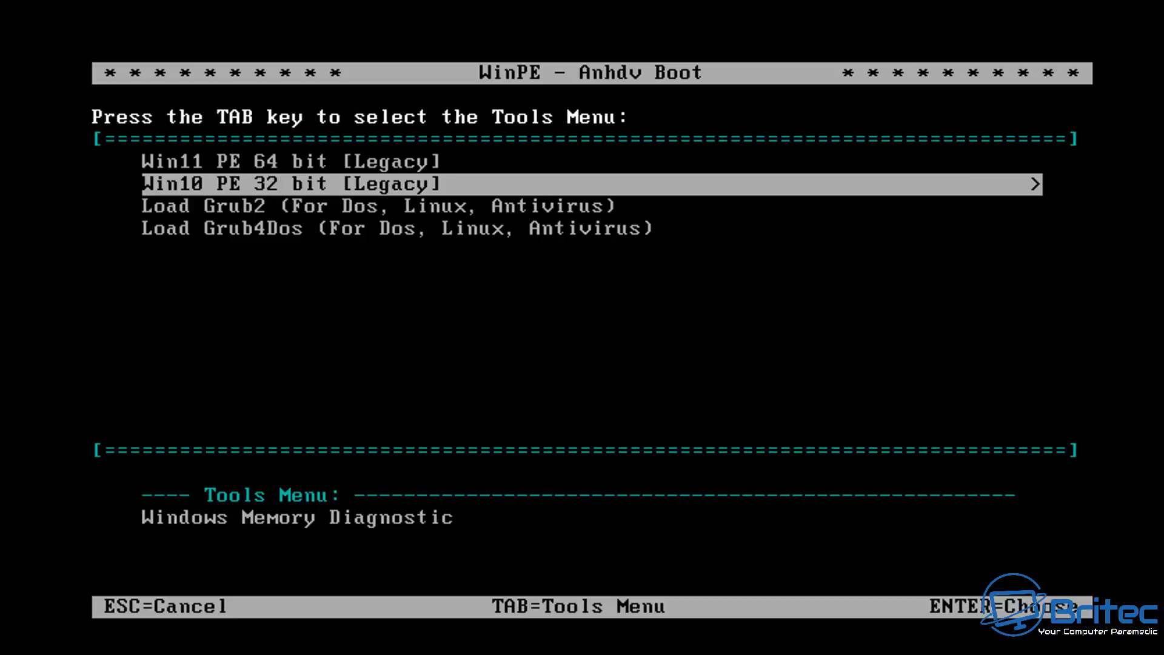
Highlight Win11 PE 64 bit [Legacy] in the Anhdv boot menu to boot it.
key(Down)
key(Up)
key(Up)
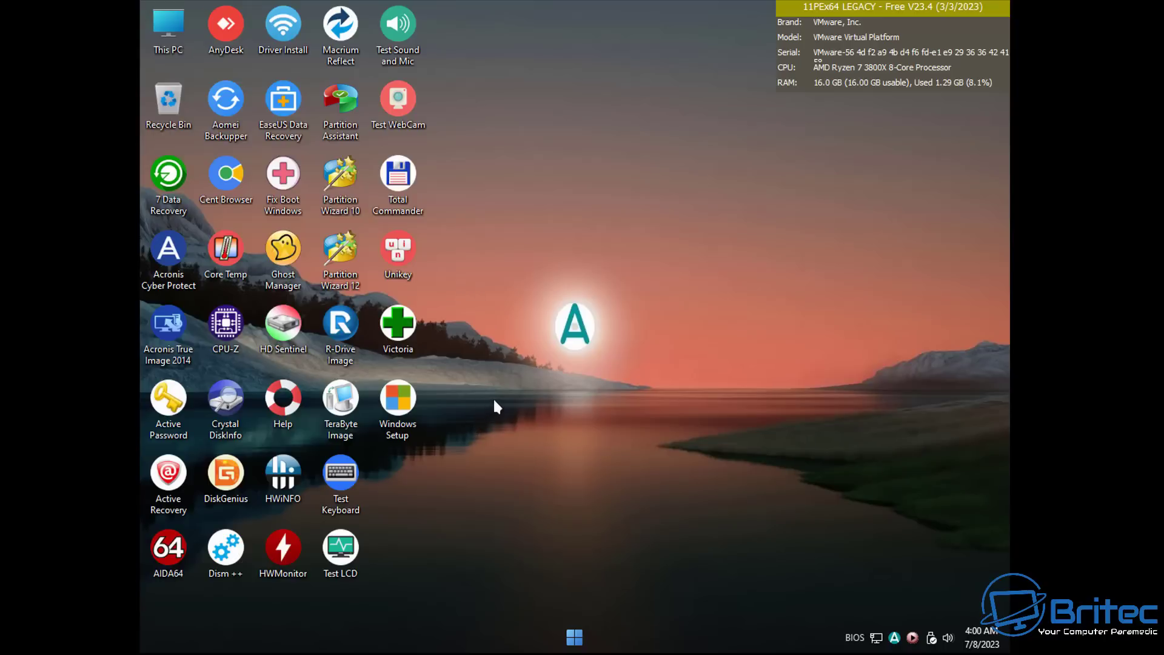
In All Programs, glance at the Backup folder, then expand Apps Anhdv Boot.
click(573, 638)
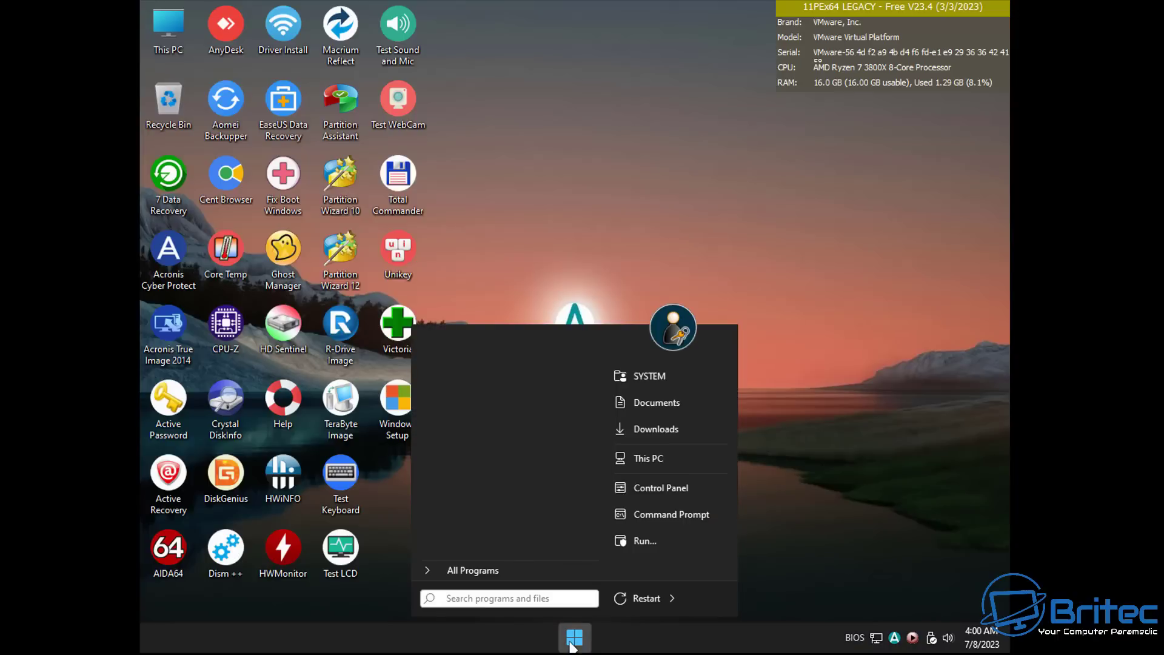
click(472, 567)
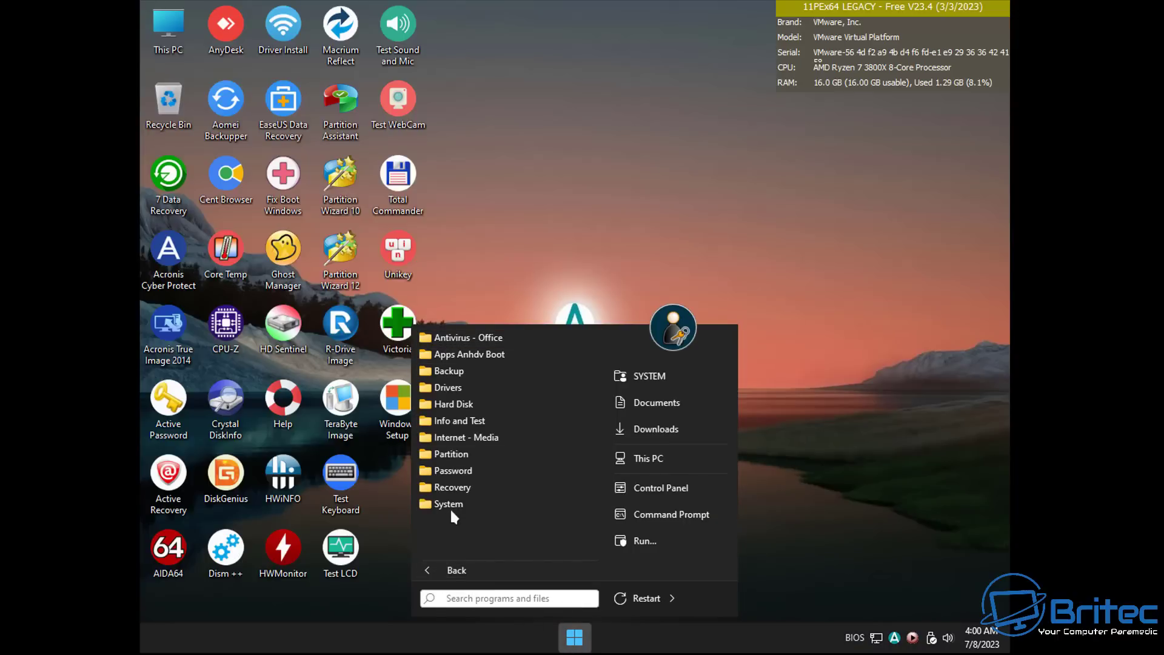
click(452, 371)
click(456, 372)
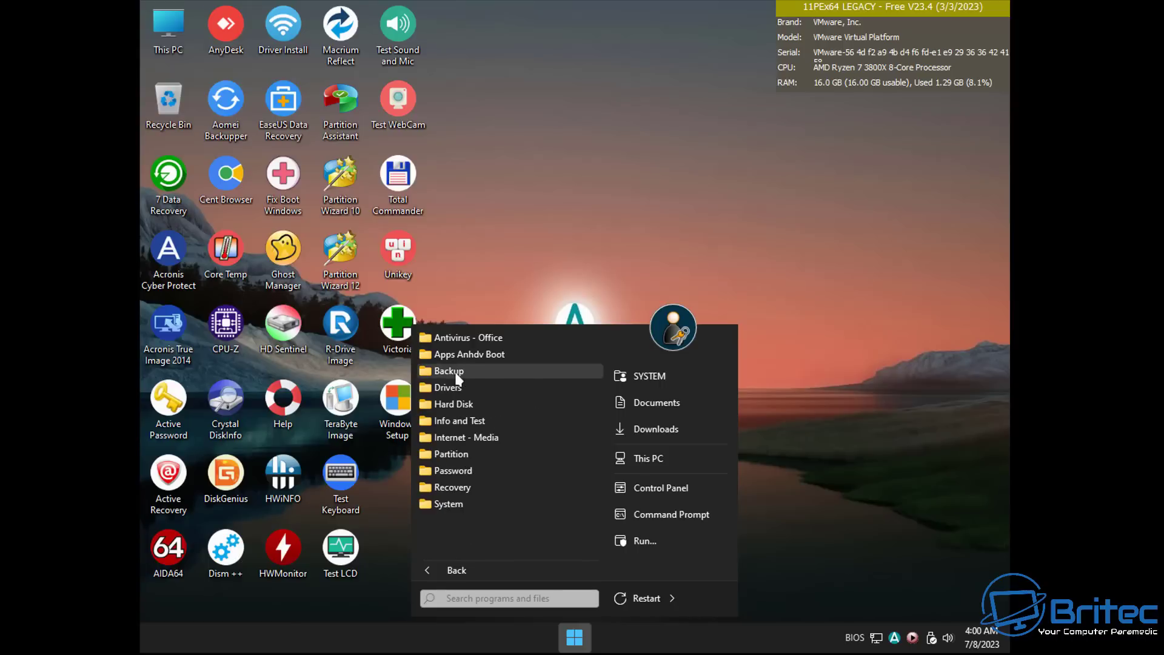
click(459, 354)
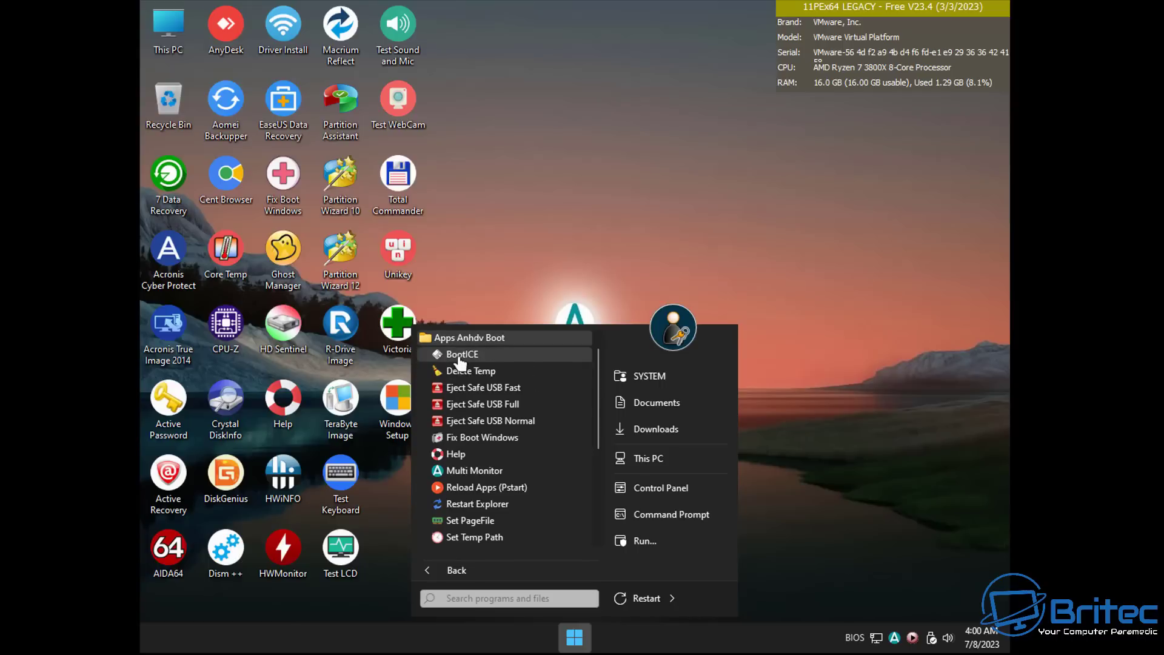
Launch and close BOOTICE, then close Victoria after viewing the NVMe drive's passport.
click(459, 357)
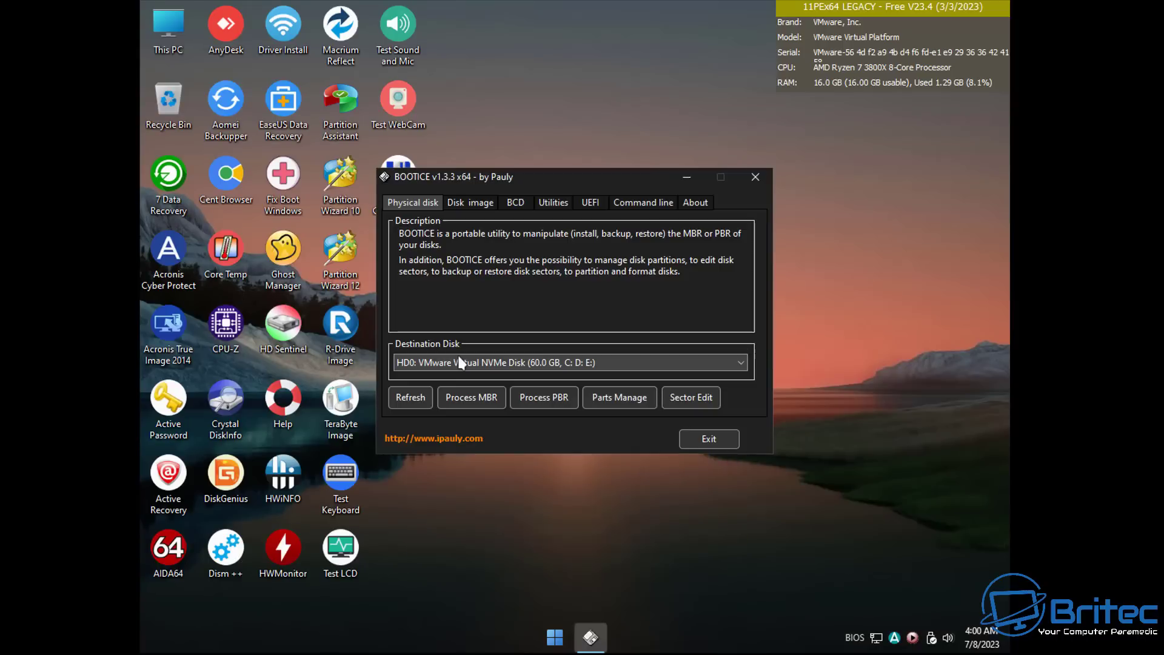
click(761, 177)
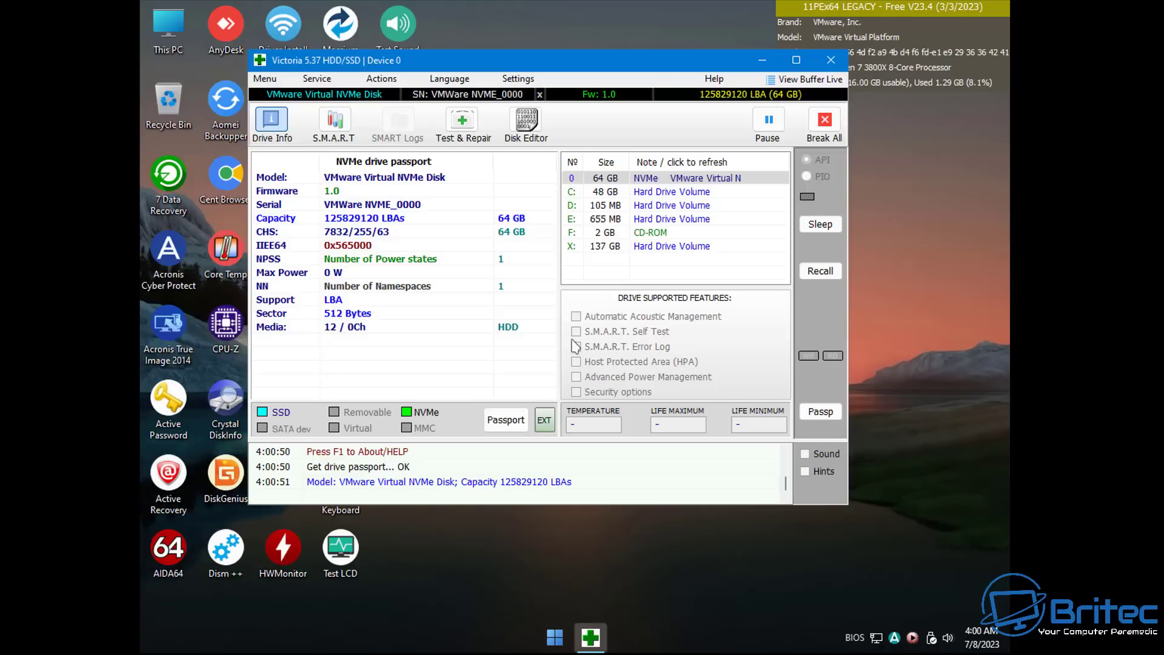
click(831, 60)
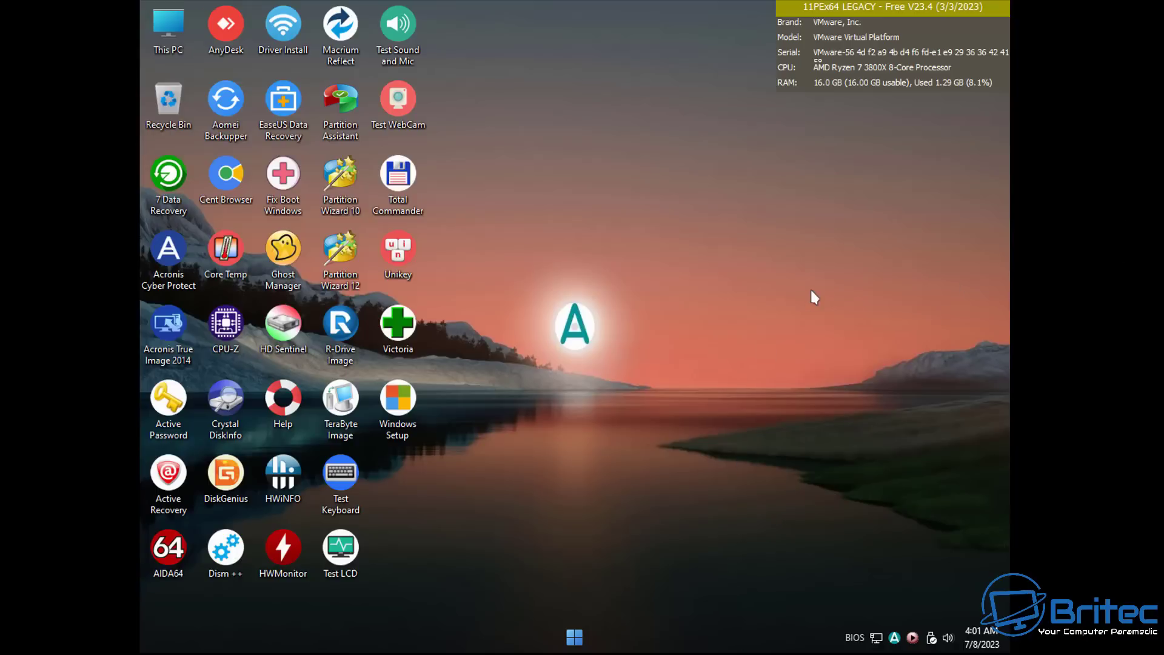
From Ghost Manager, start Ghost 64 v11531, dismiss its About notice and open Local.
double_click(292, 245)
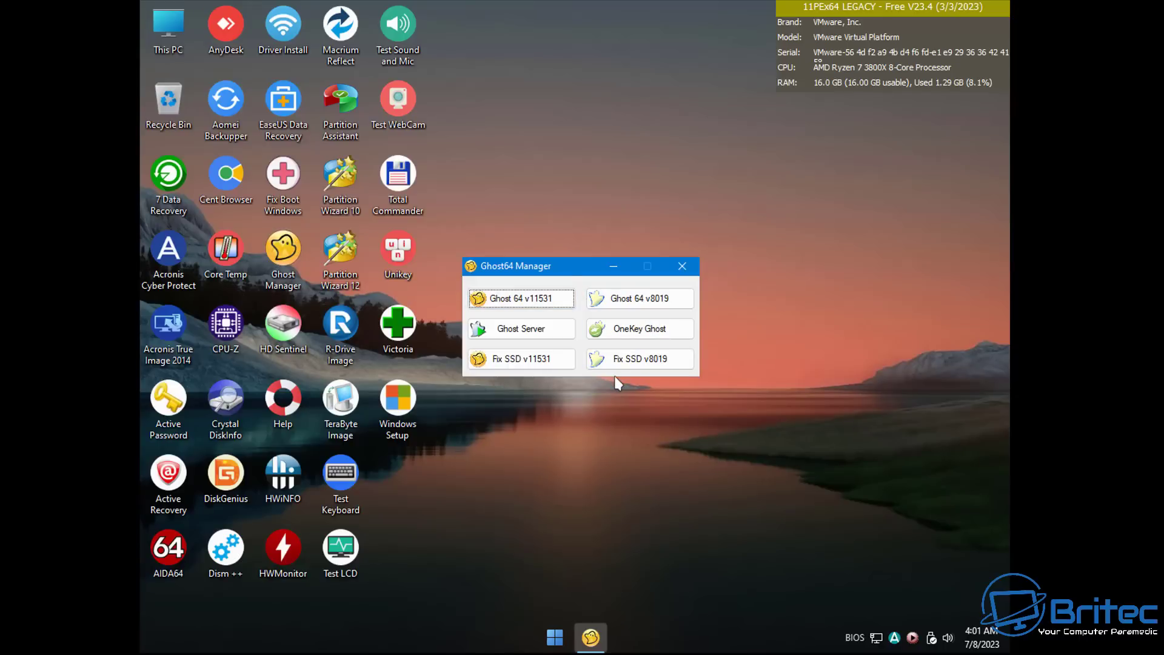
click(529, 301)
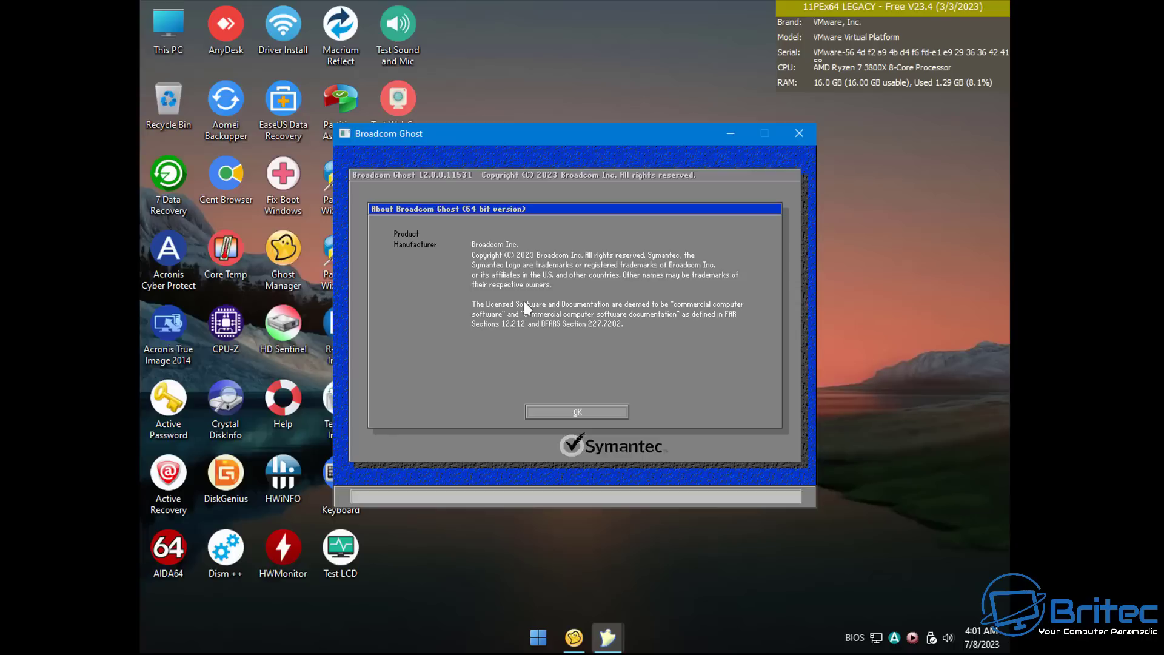
click(577, 412)
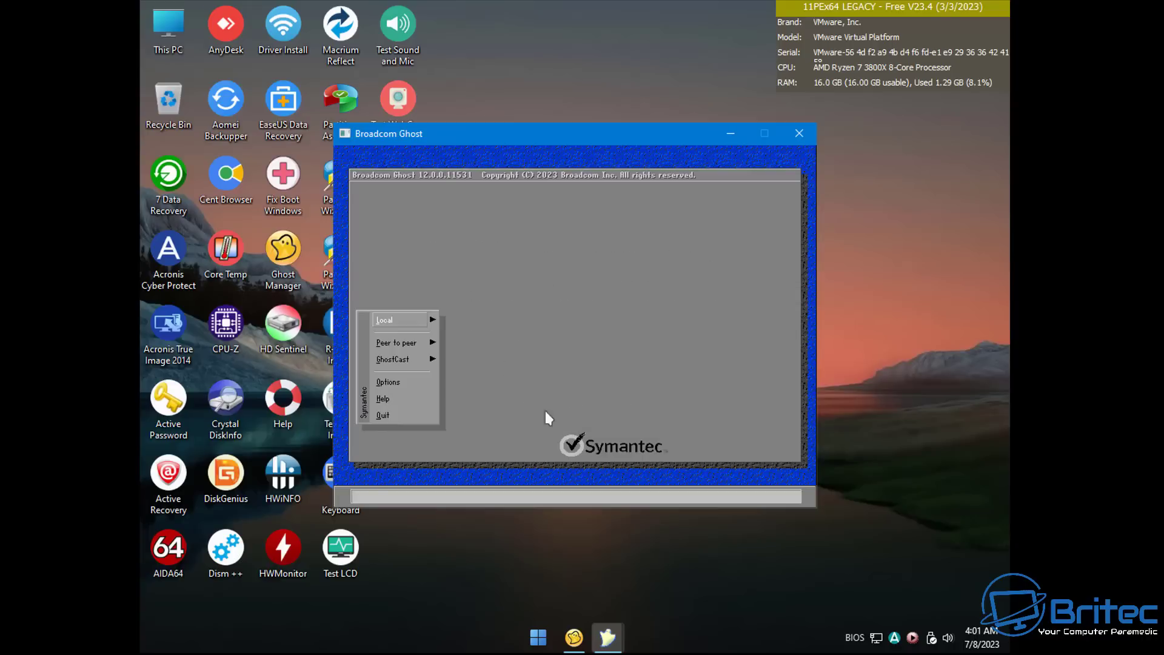
click(408, 319)
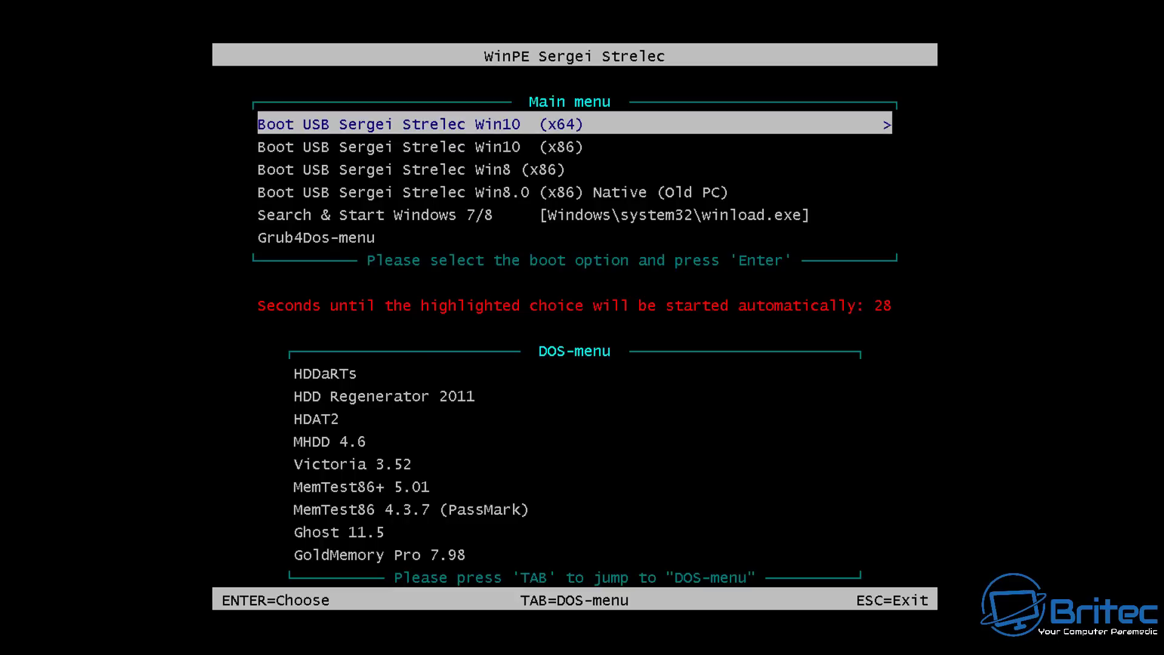
Boot Sergei Strelec Win10 (x64) from the boot menu.
key(Down)
key(Down)
key(Down)
key(Down)
key(Down)
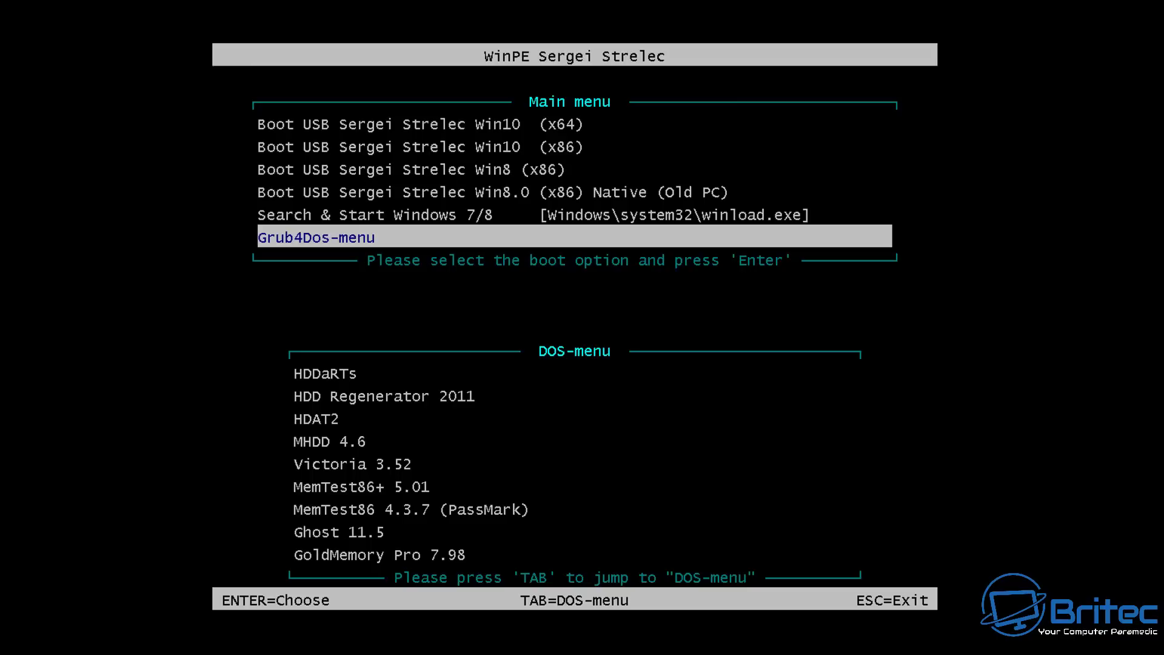
key(Down)
key(Down)
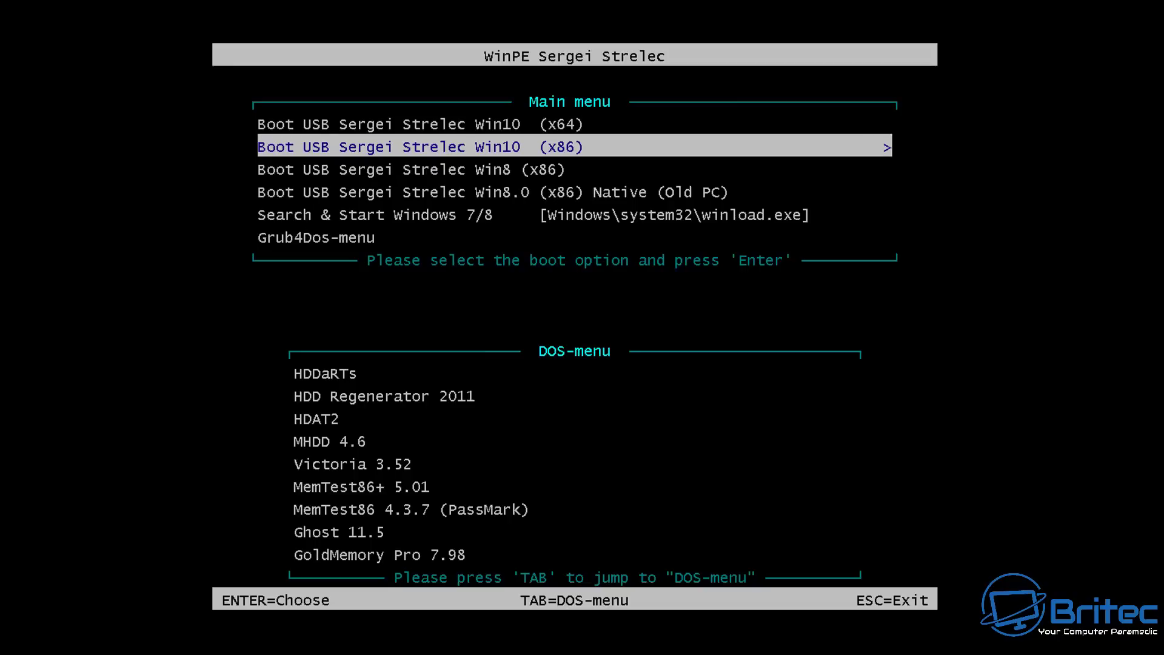
key(Up)
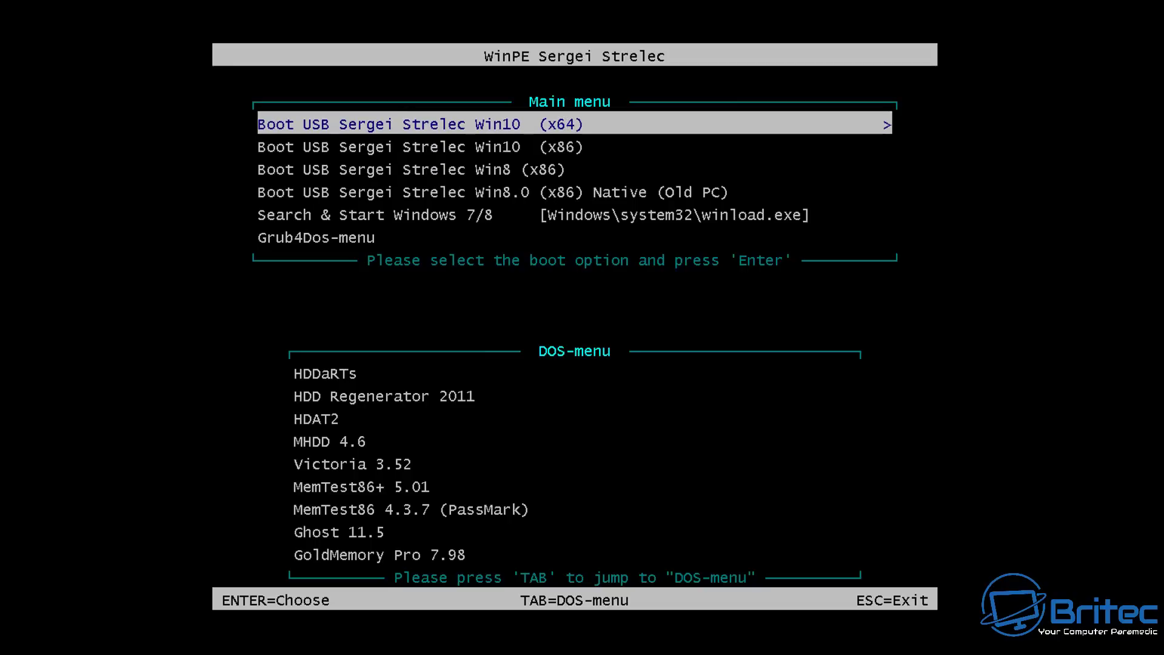
key(Return)
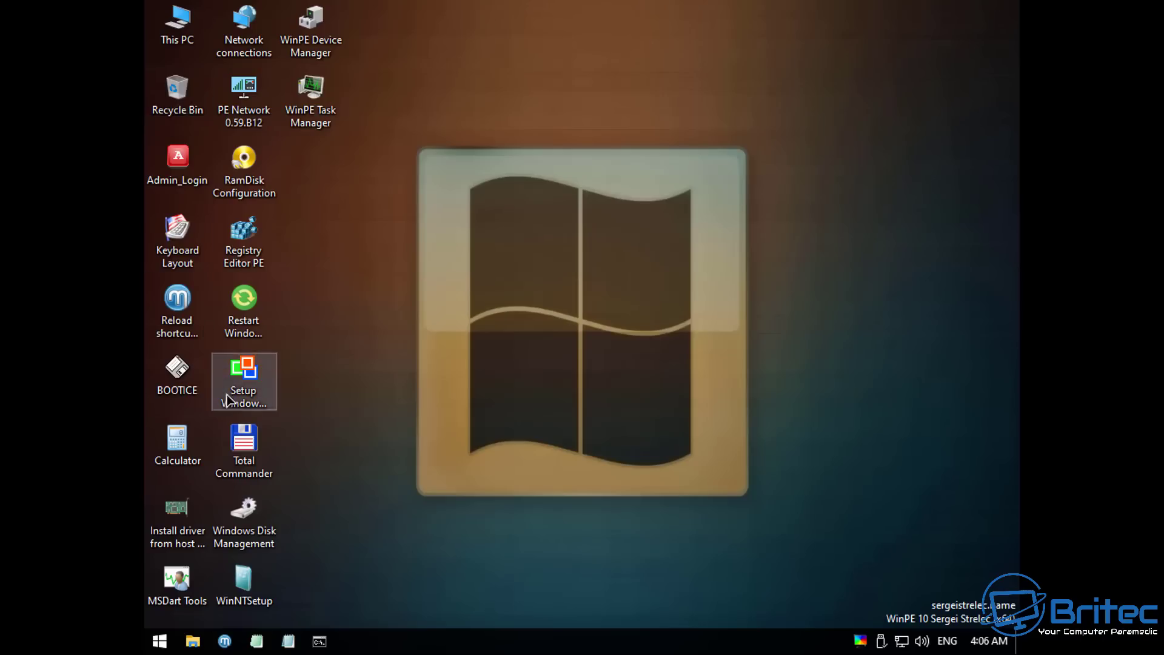
Open Total Commander on drive C, nudge its window left, close it, then select MSDart Tools.
double_click(249, 443)
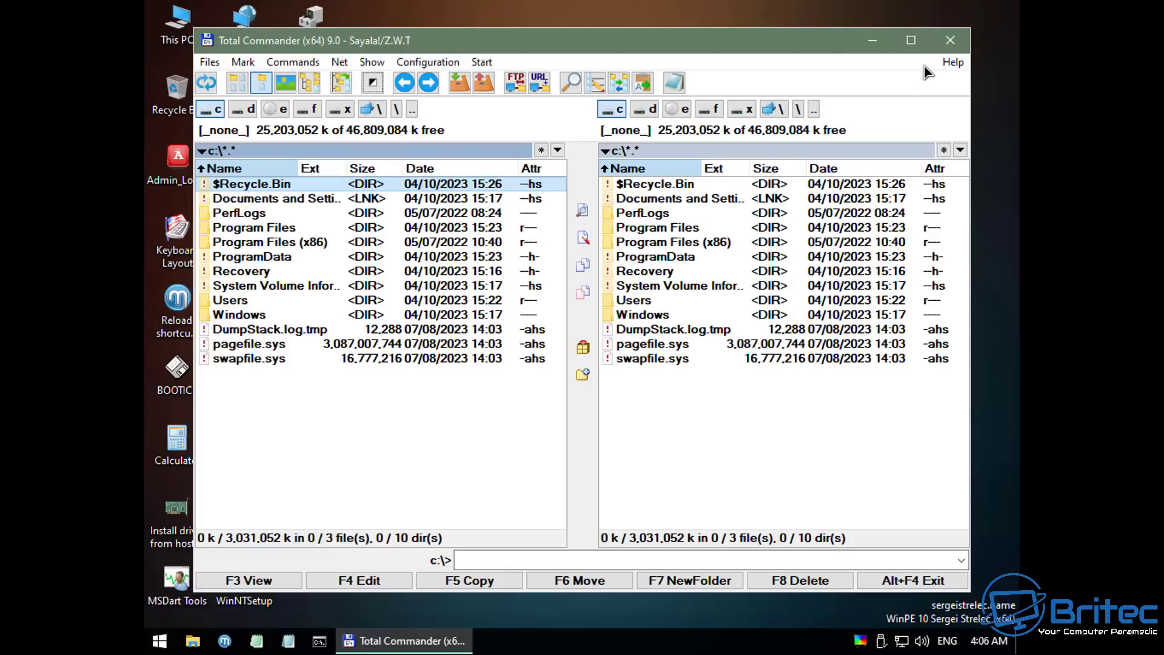
drag(800, 45, 767, 42)
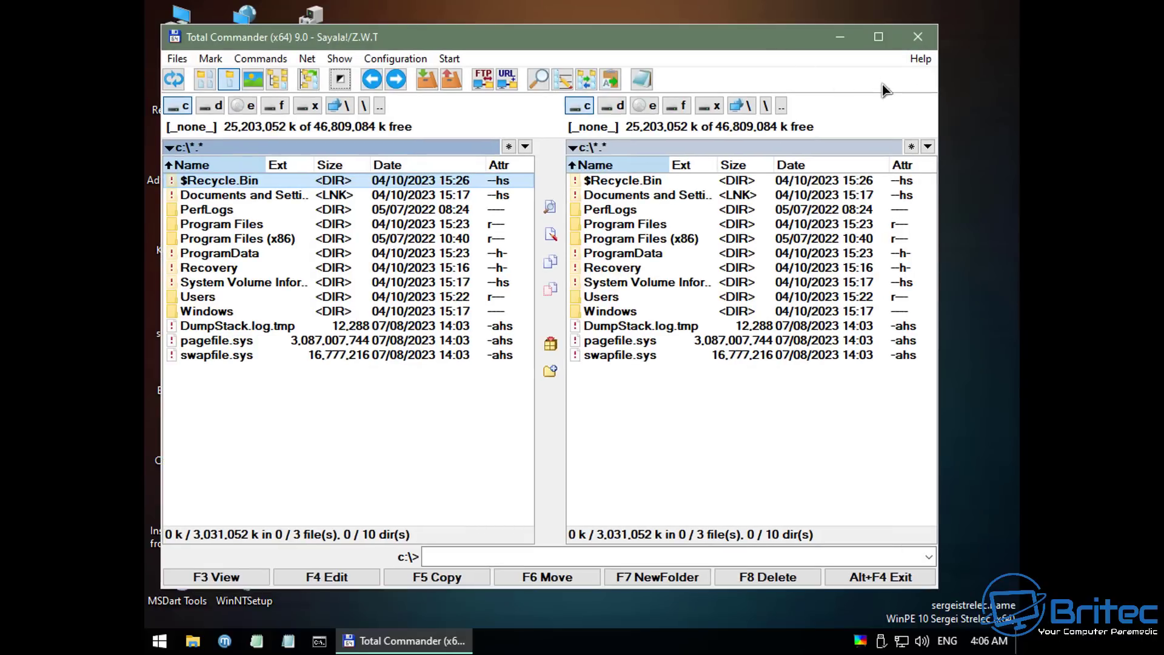
click(918, 40)
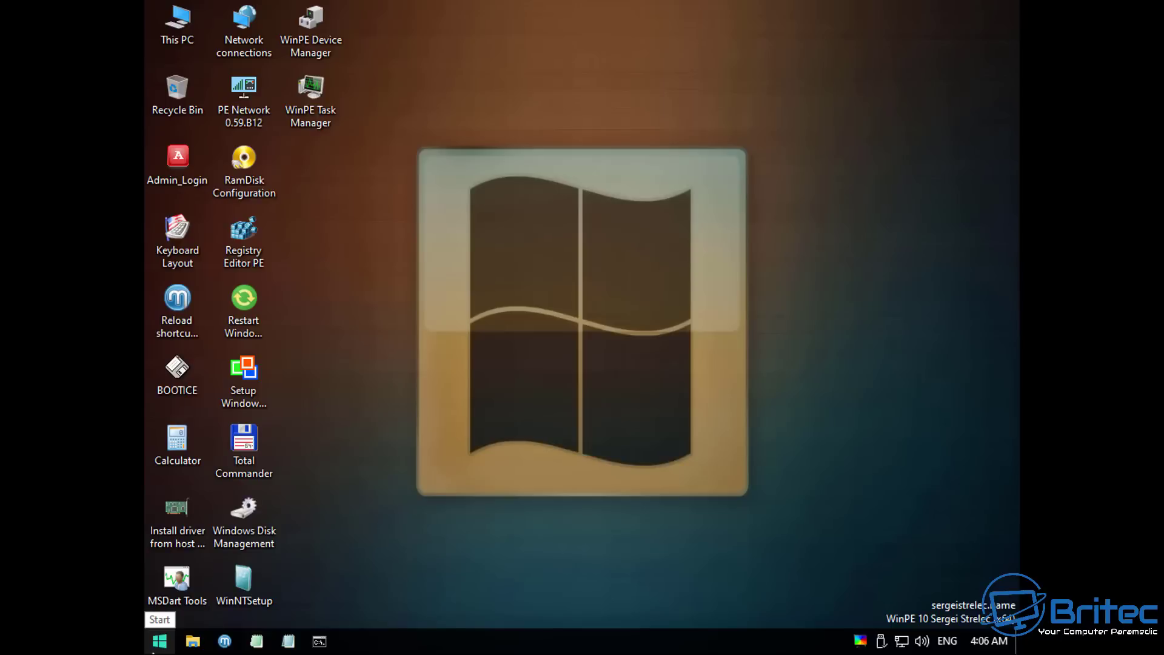
click(175, 581)
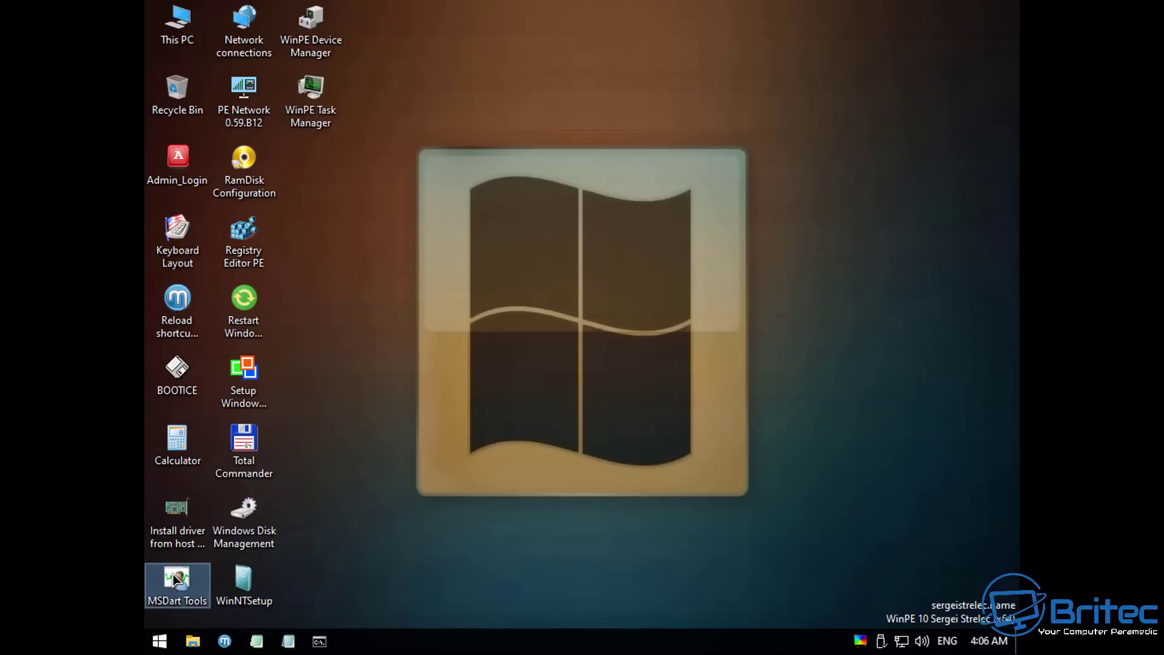
double_click(174, 580)
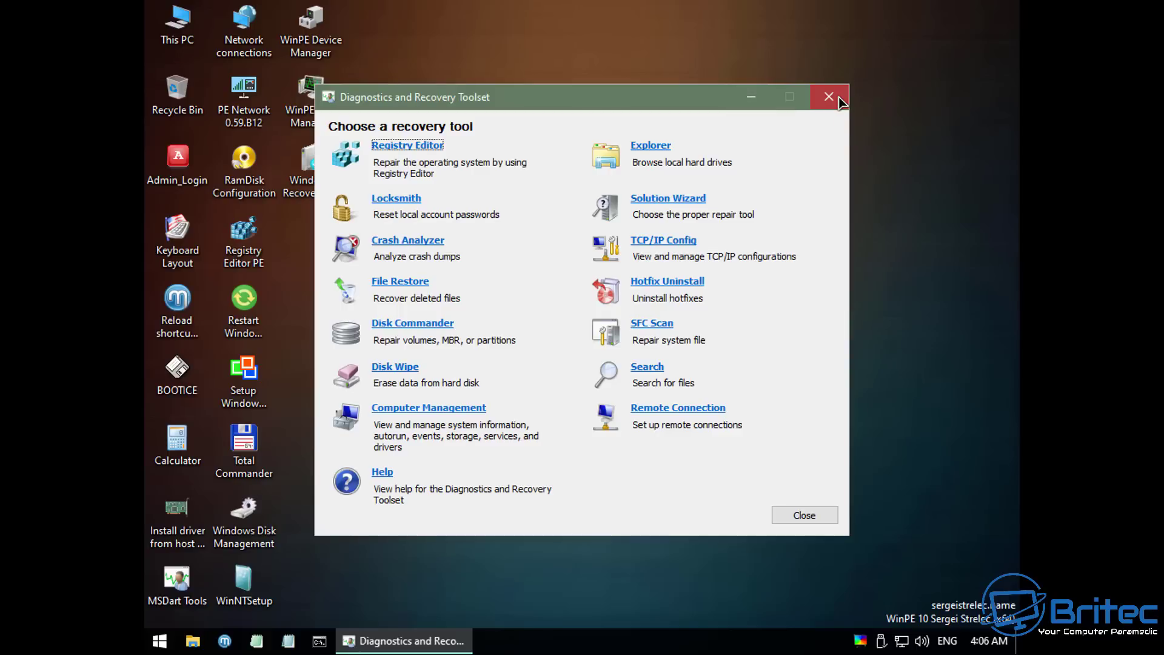
click(839, 97)
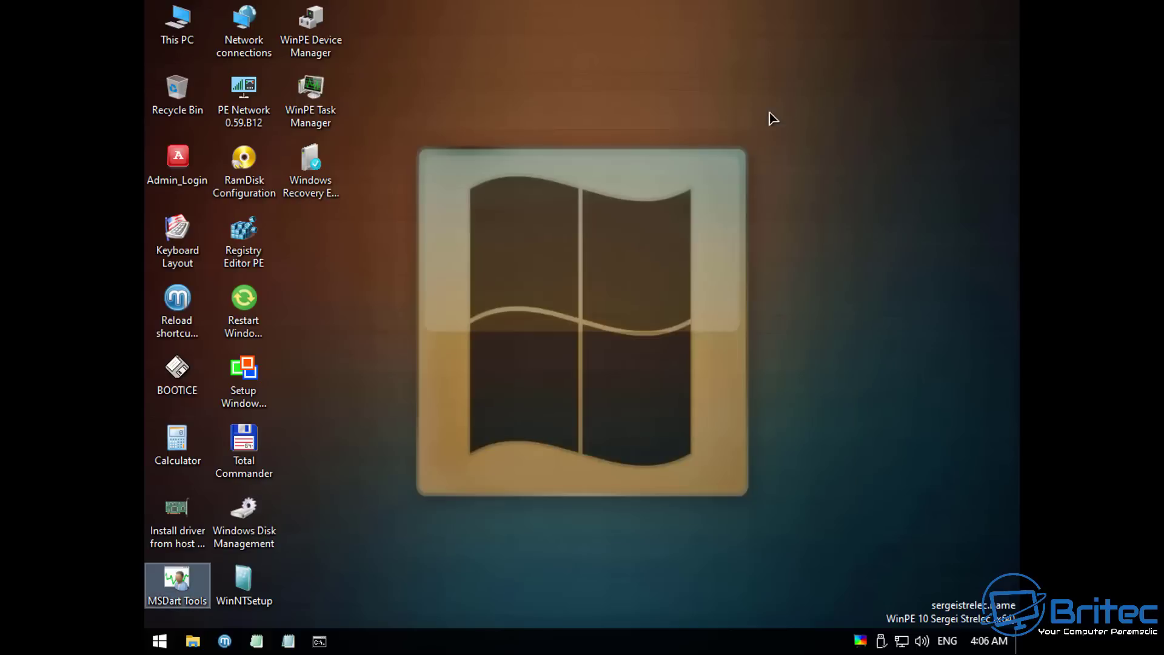
In Programs WinPE, browse Network, Formatting, Utilities, Resetting passwords and CD utilities.
click(158, 644)
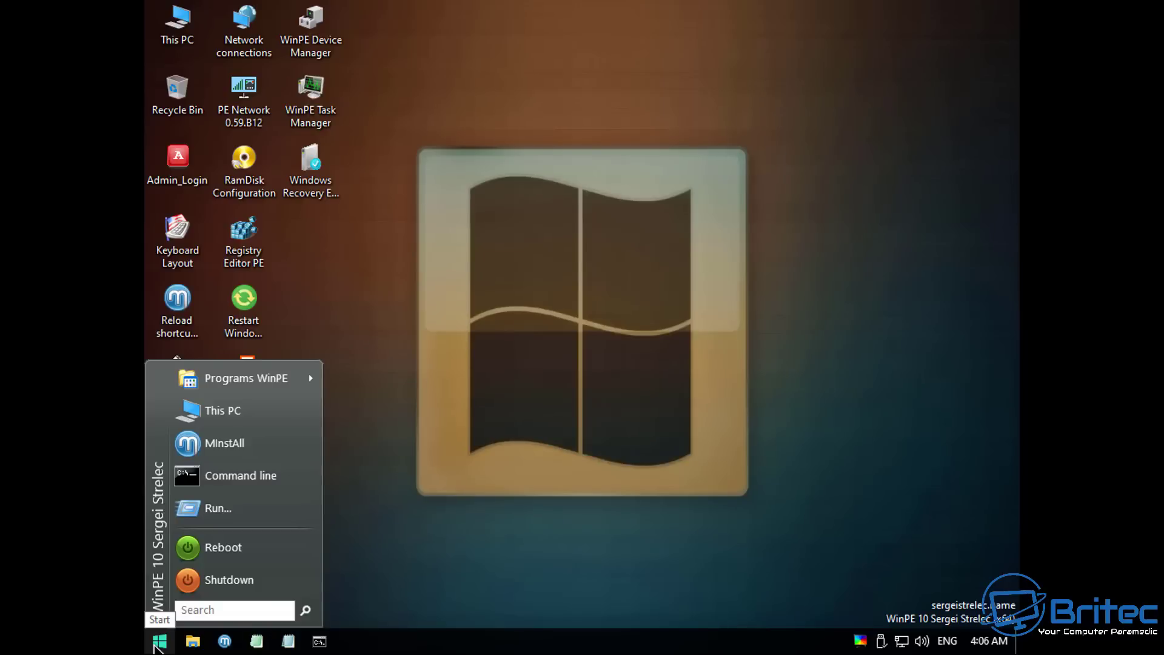
click(259, 383)
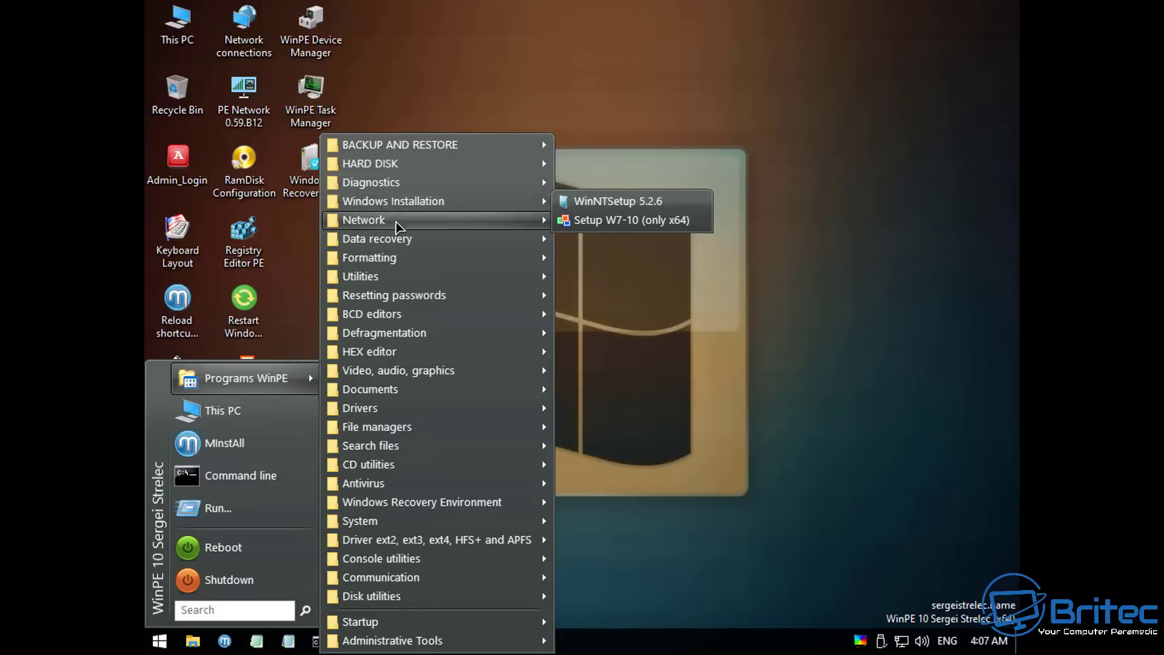
mouse_move(390, 258)
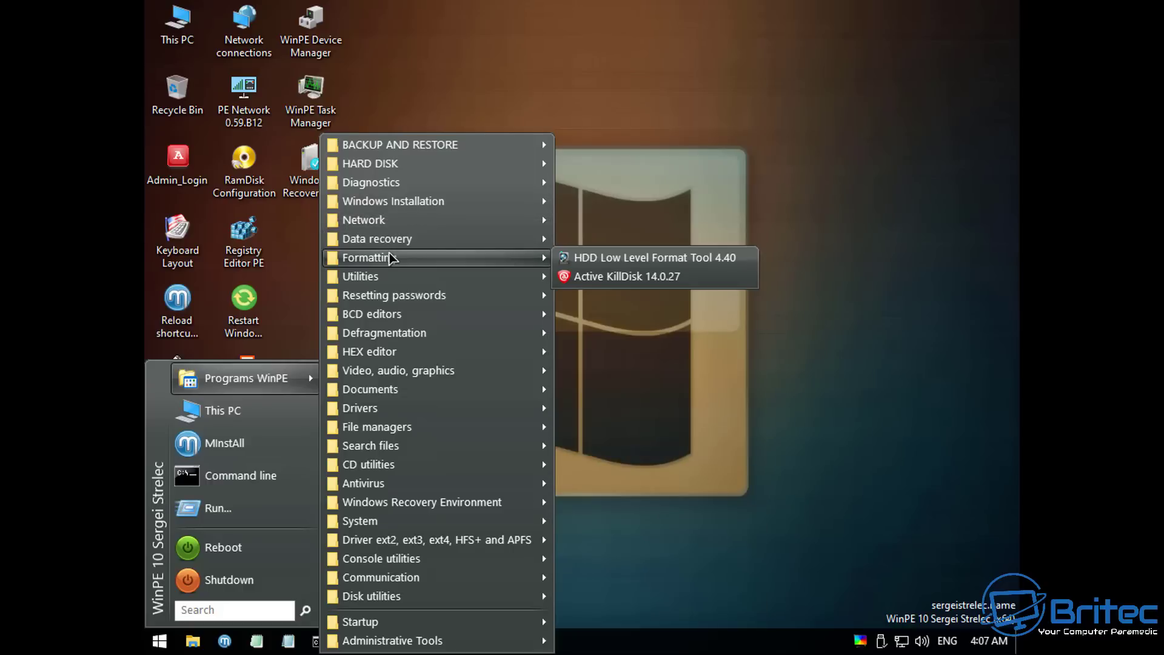
mouse_move(380, 278)
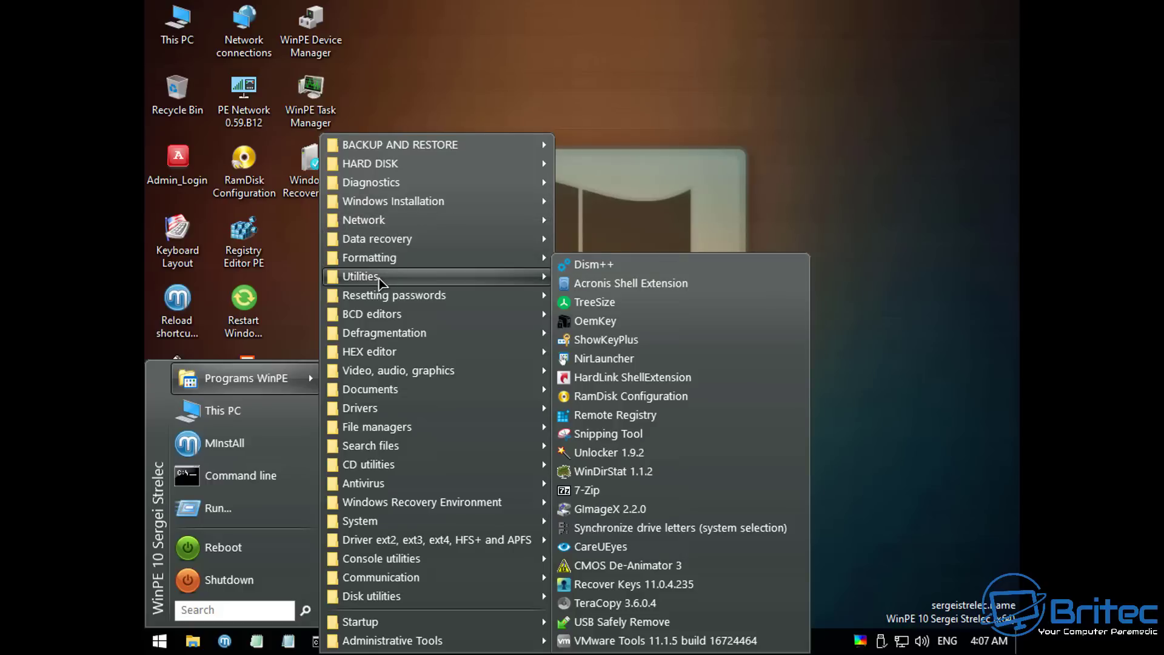
mouse_move(368, 307)
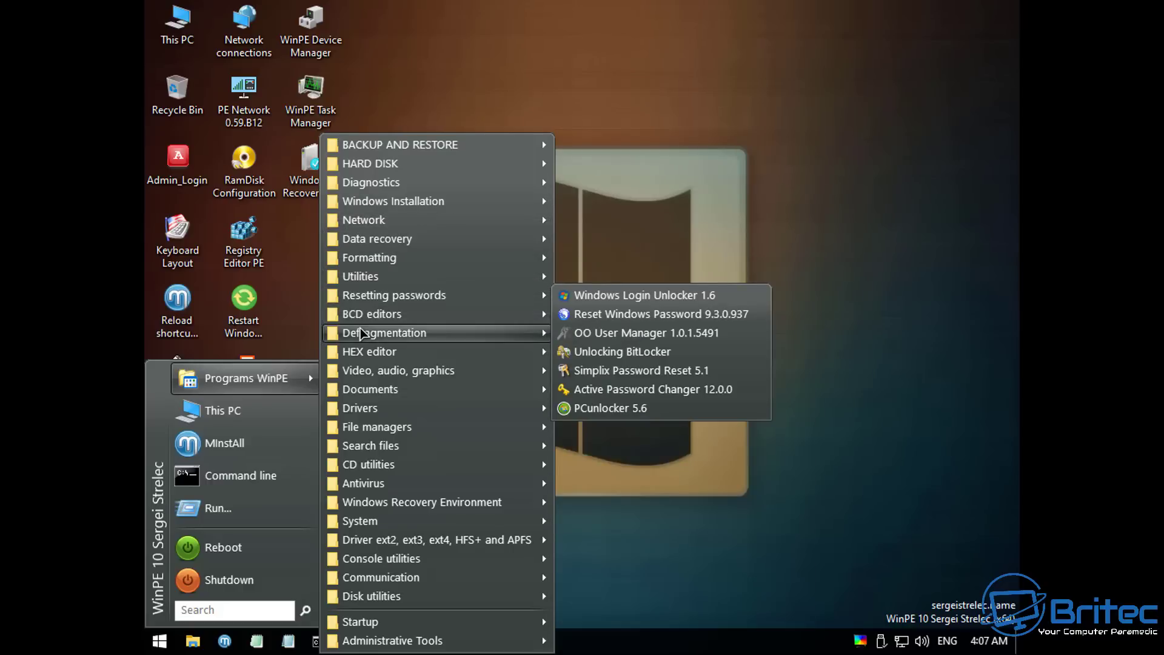
mouse_move(359, 335)
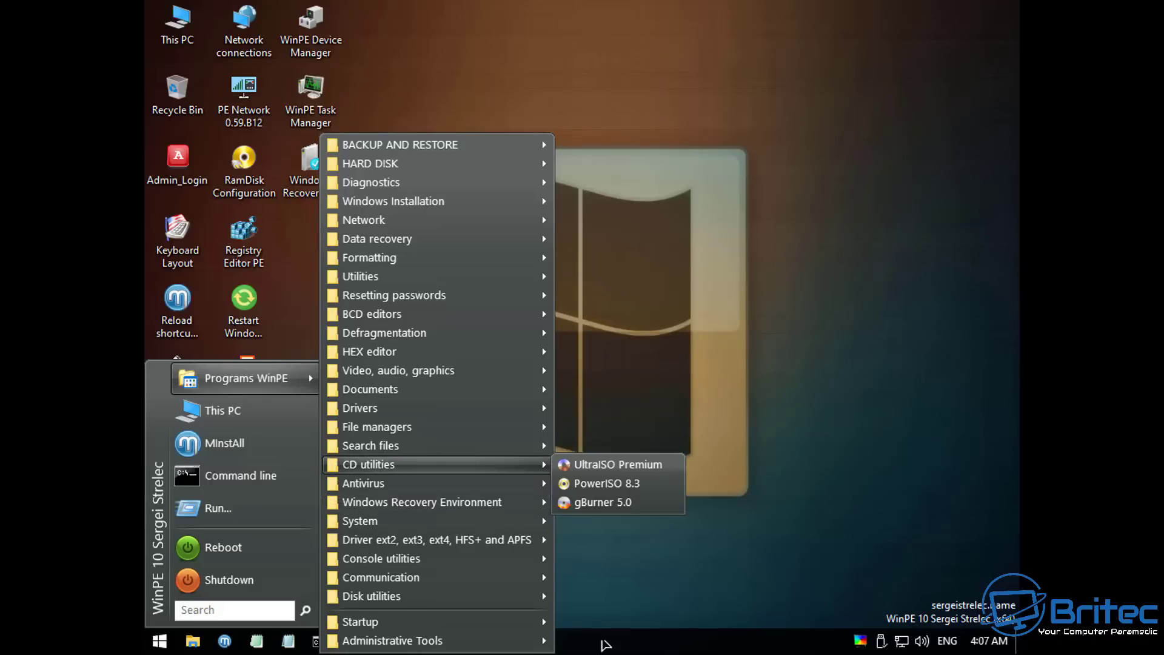
click(702, 332)
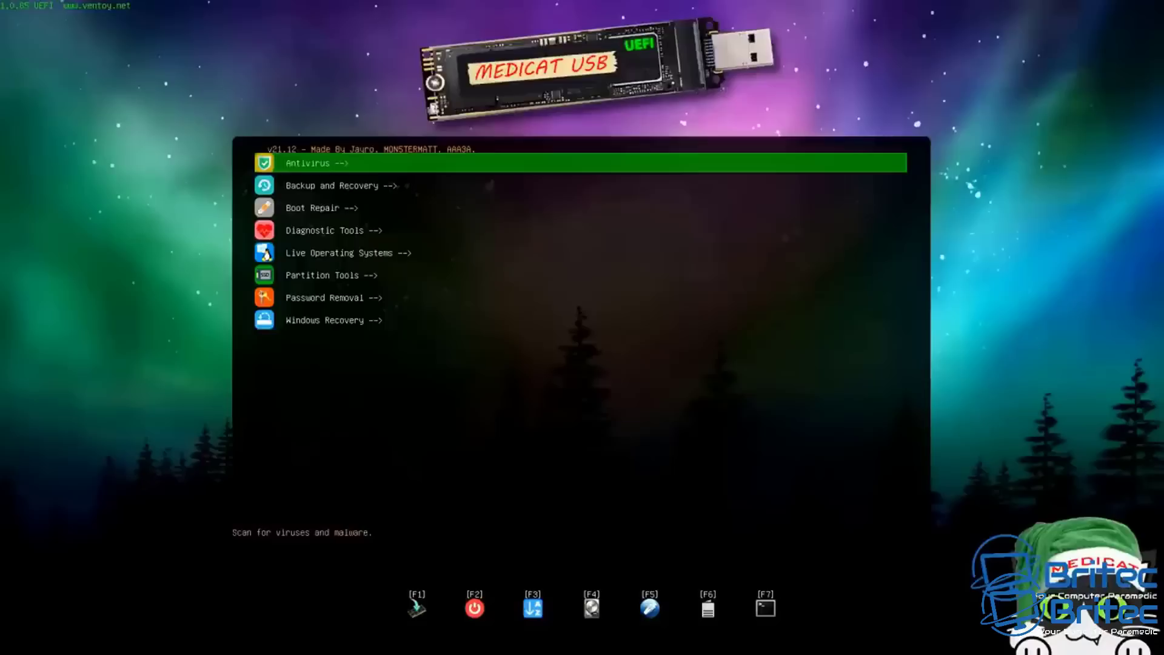
key(Down)
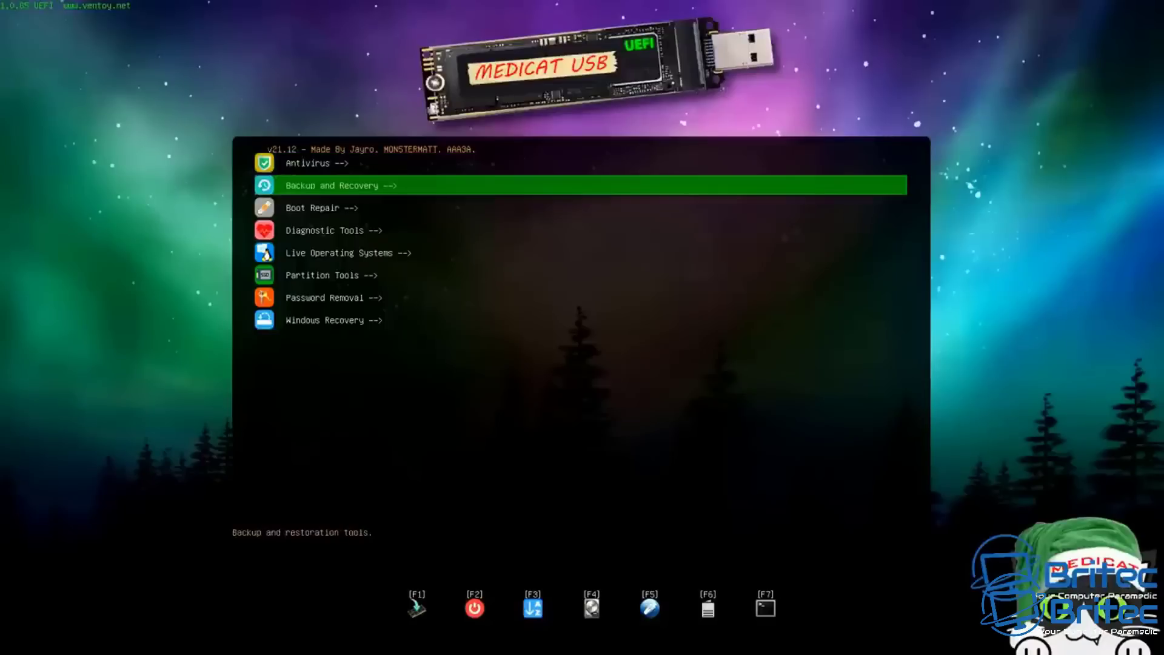
key(Down)
key(Down)
key(Down)
key(Down)
key(Down)
key(Down)
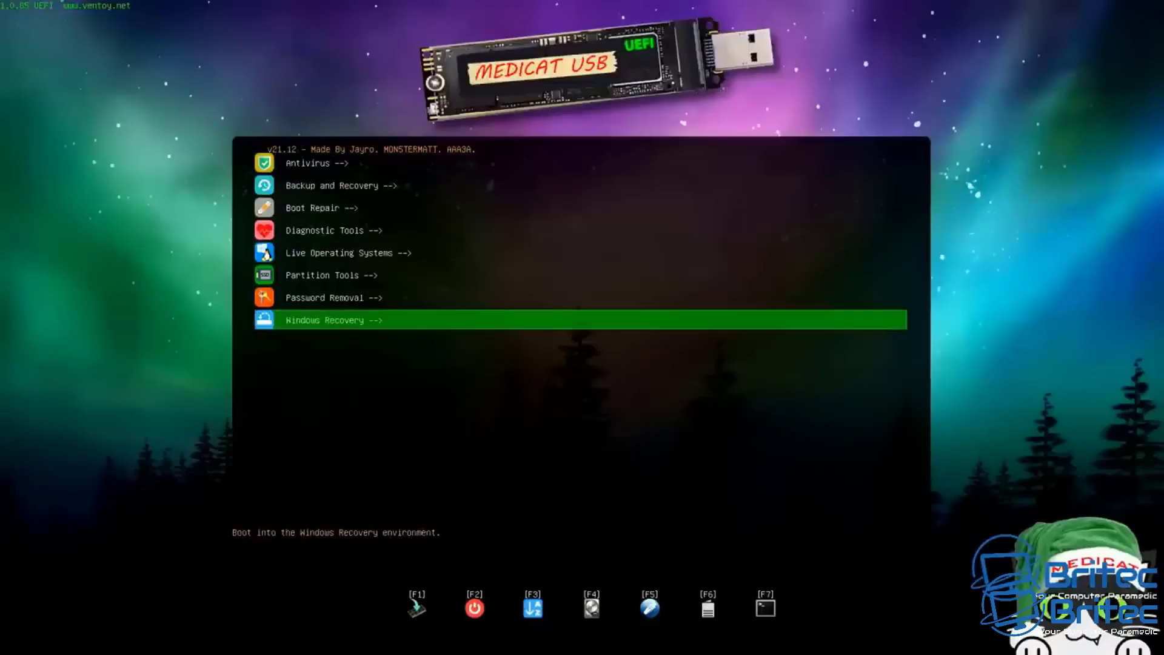
key(Up)
key(Up)
key(Up)
key(Up)
key(Up)
key(Up)
key(Up)
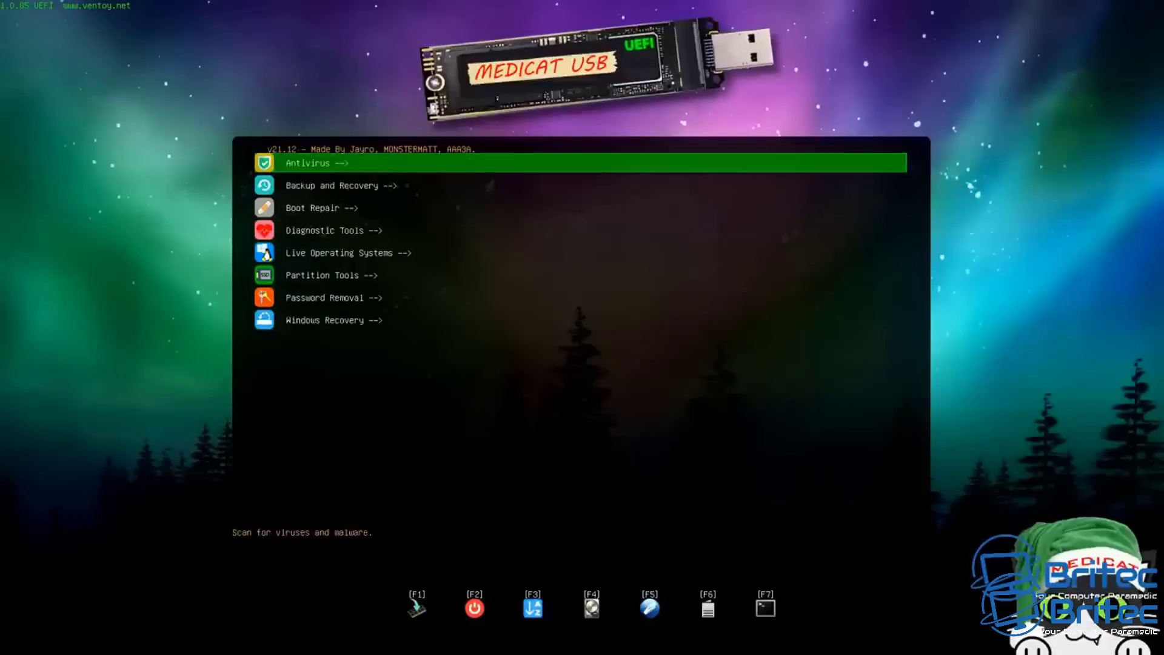
key(Down)
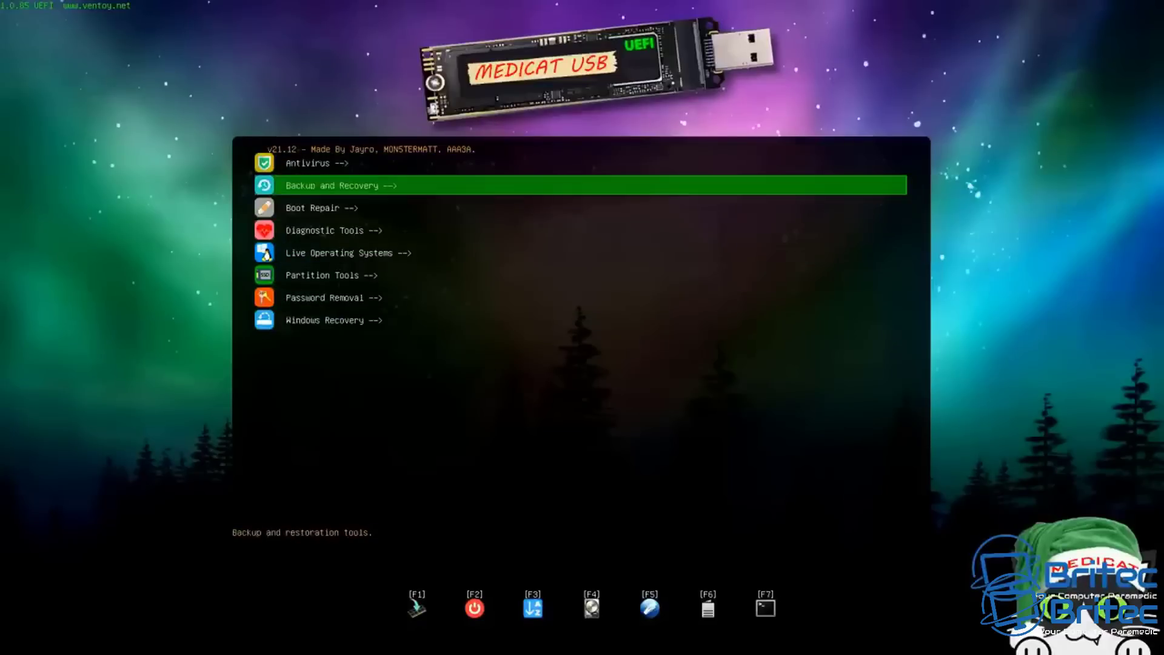
key(Down)
key(Down)
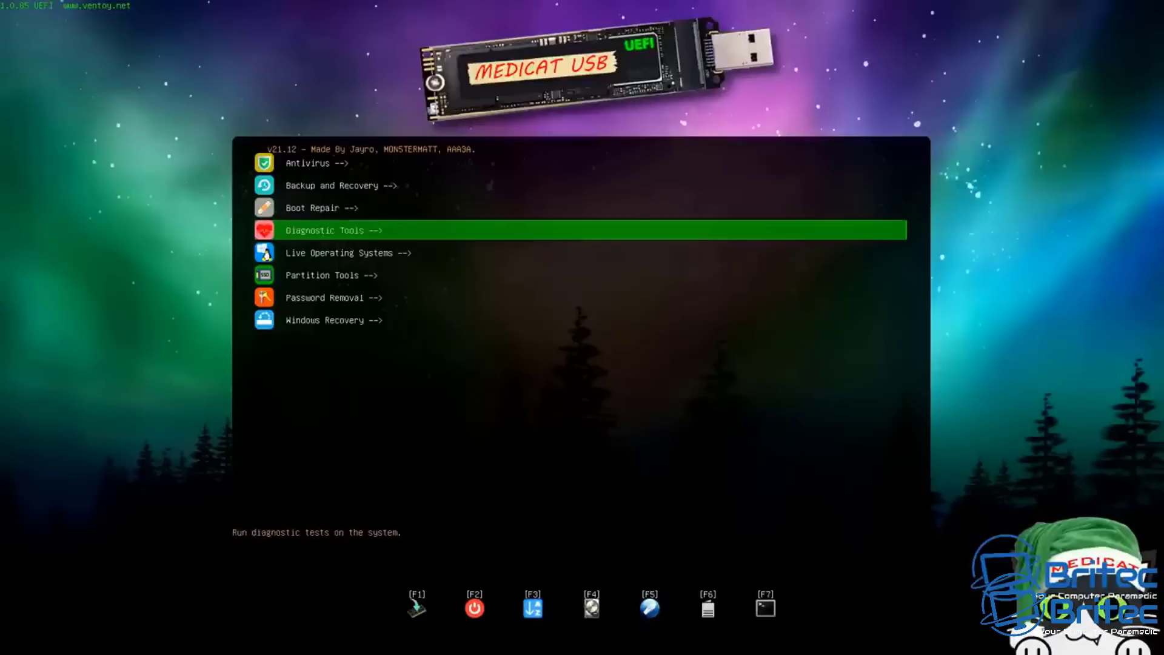
key(Down)
key(Down)
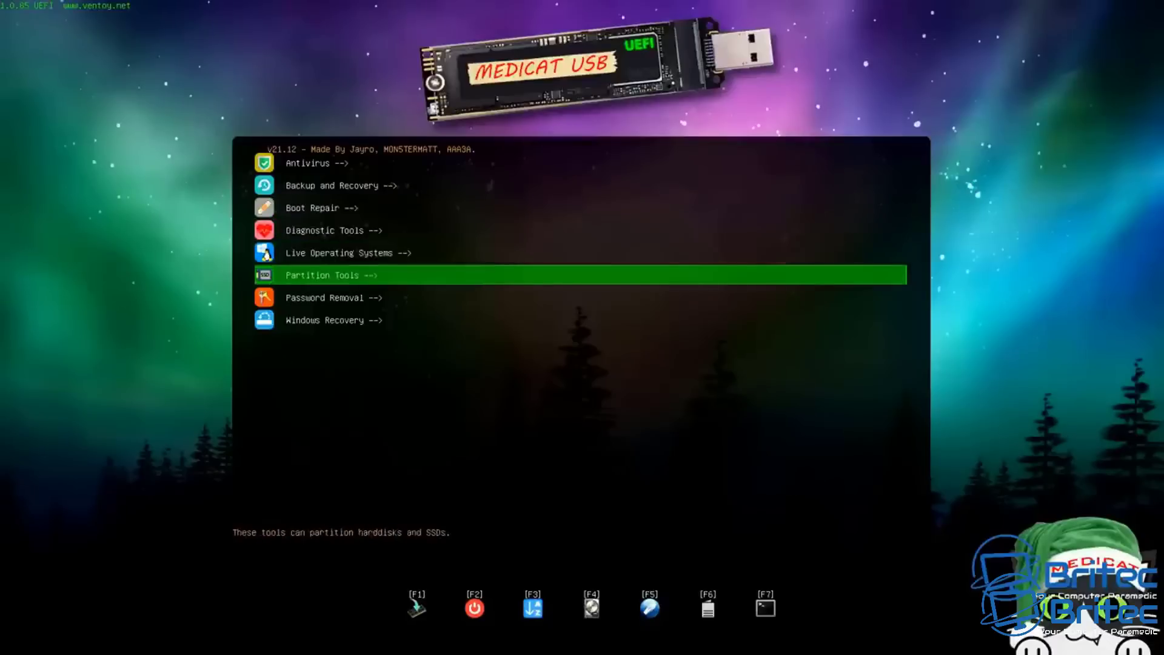
key(Down)
key(Down)
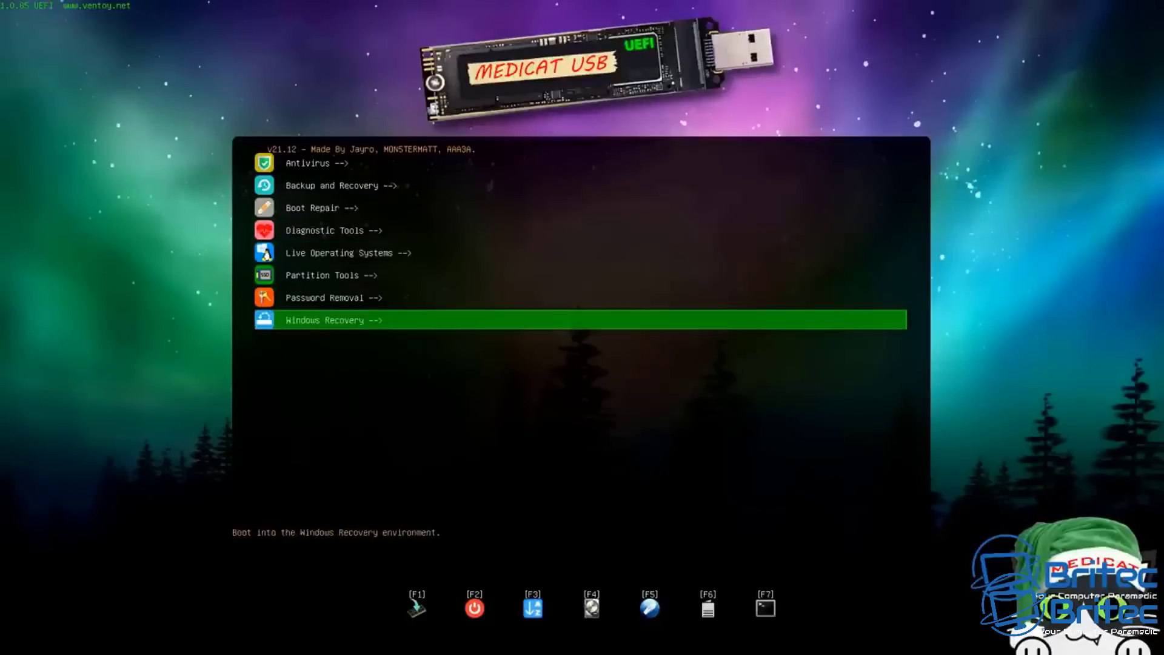
key(Up)
key(Up)
key(Up)
key(Up)
key(Up)
key(Up)
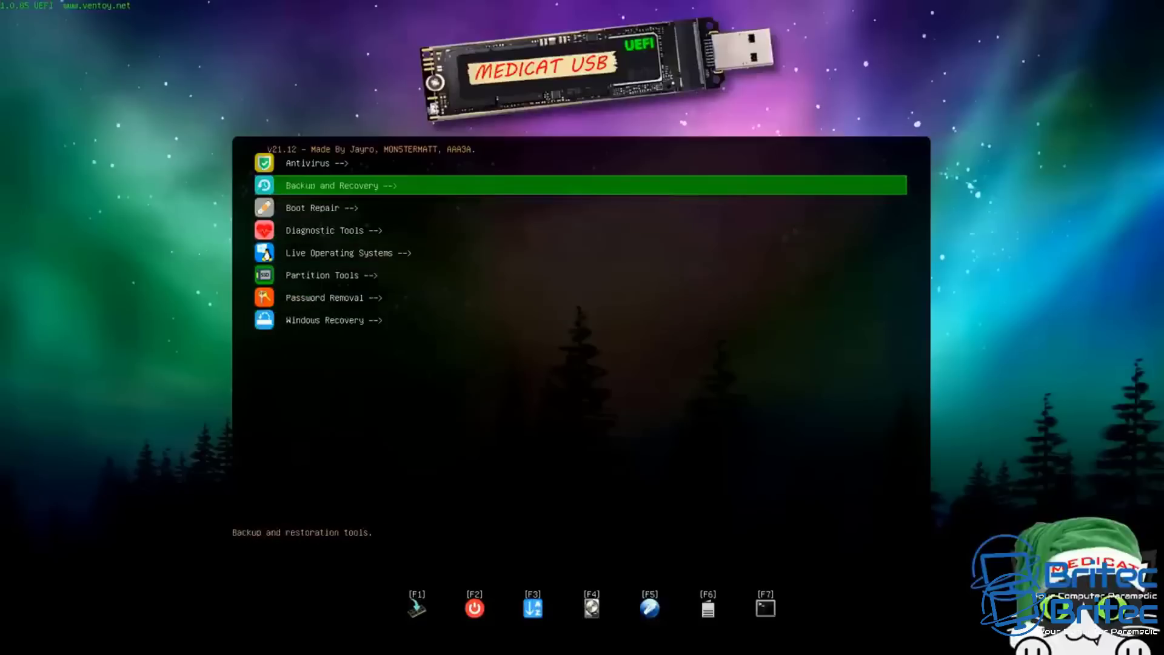
key(Up)
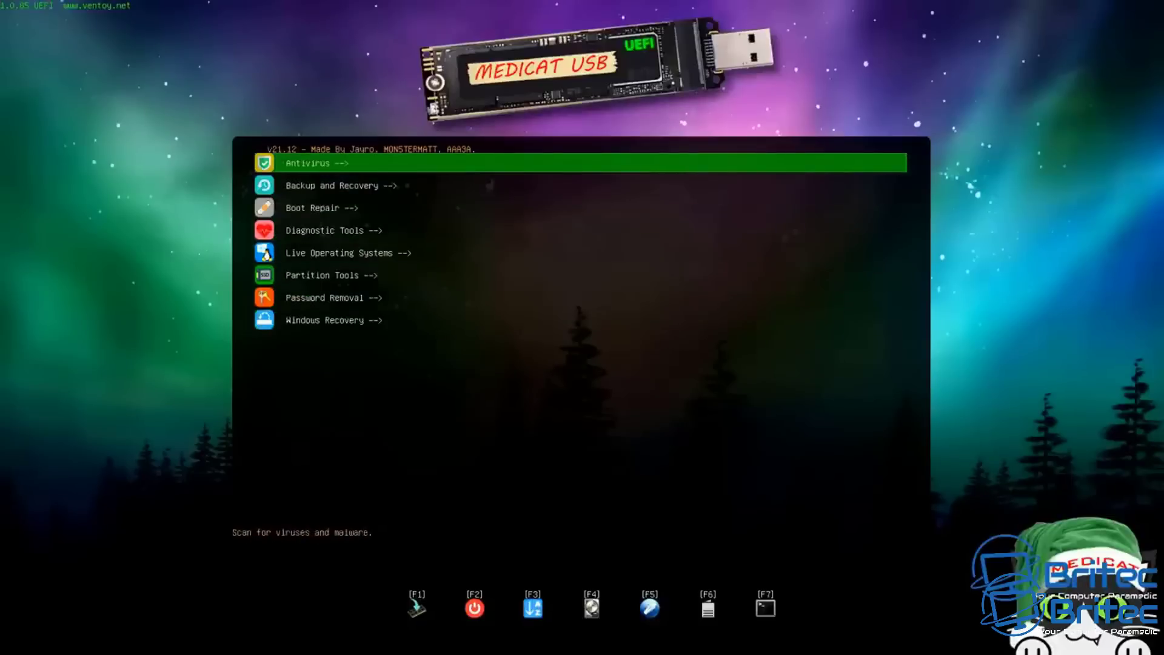
key(Return)
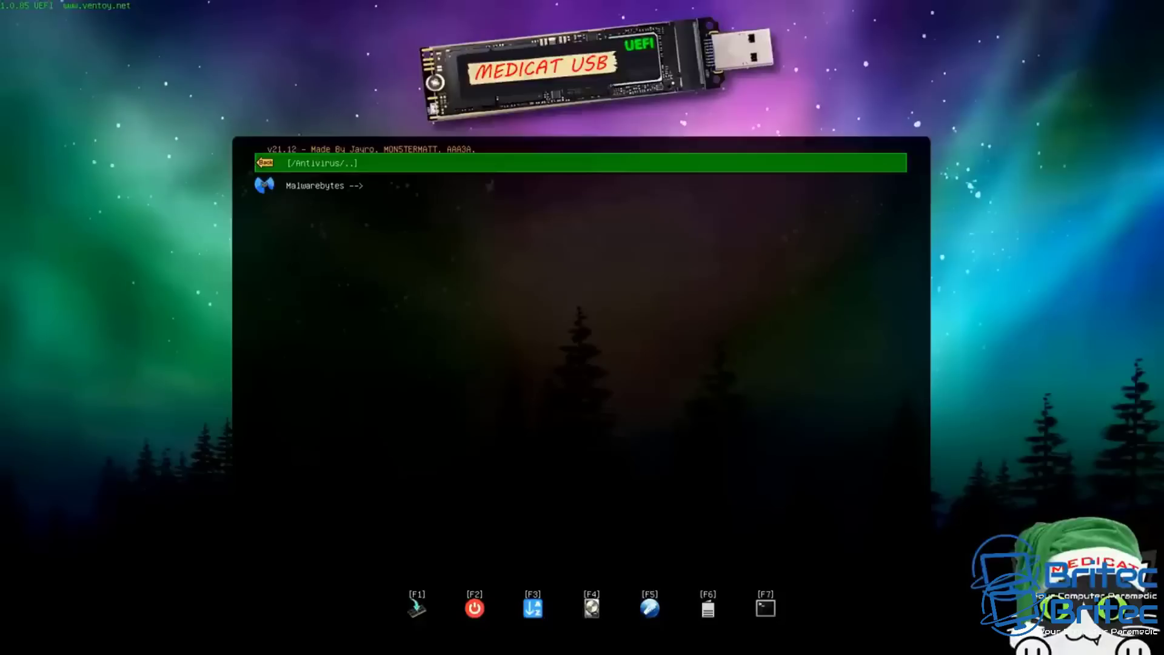
key(Return)
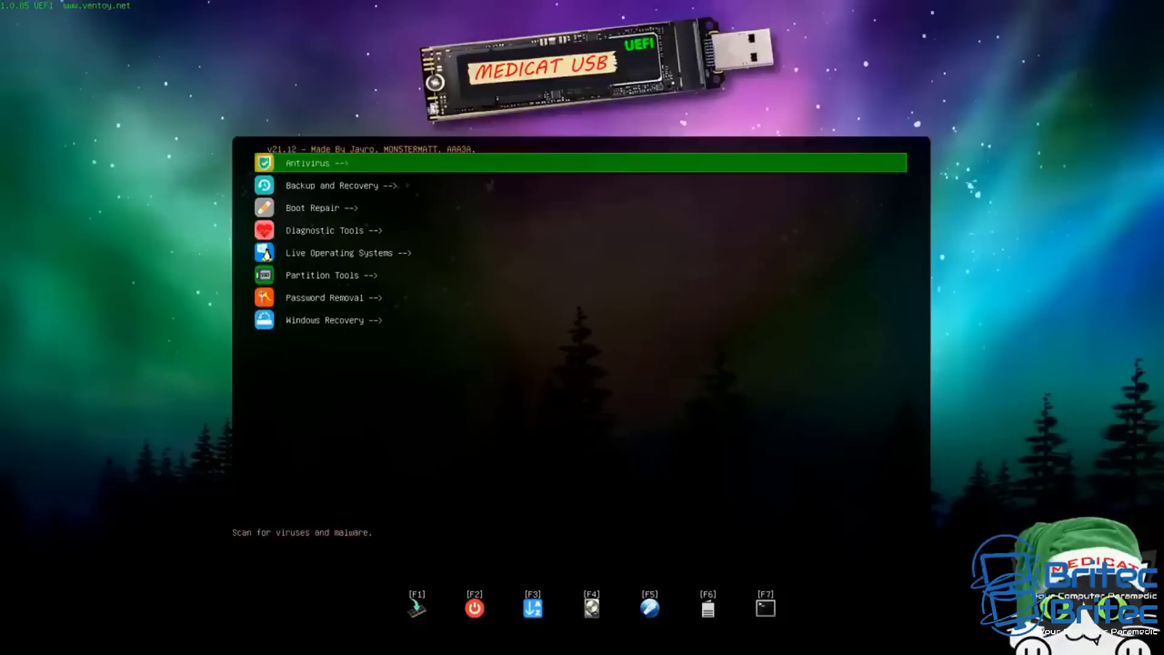
key(Down)
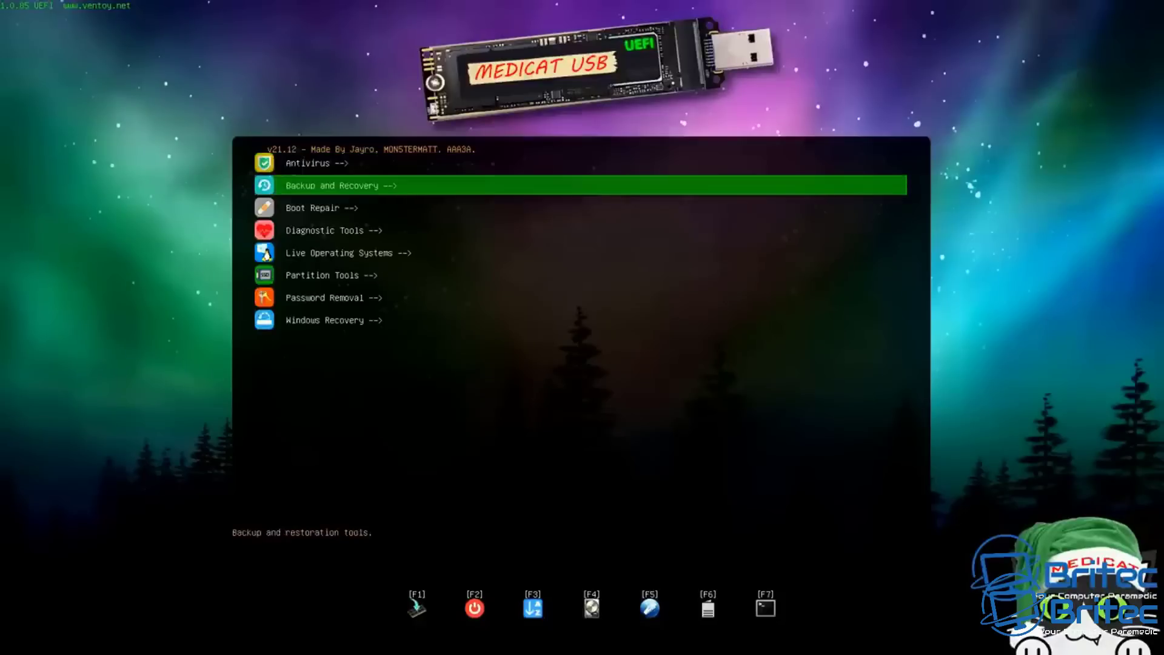
Open Backup and Recovery, pass Elcomsoft and MiniTool ShadowMaker, and open Rescuezilla's boot options.
key(Return)
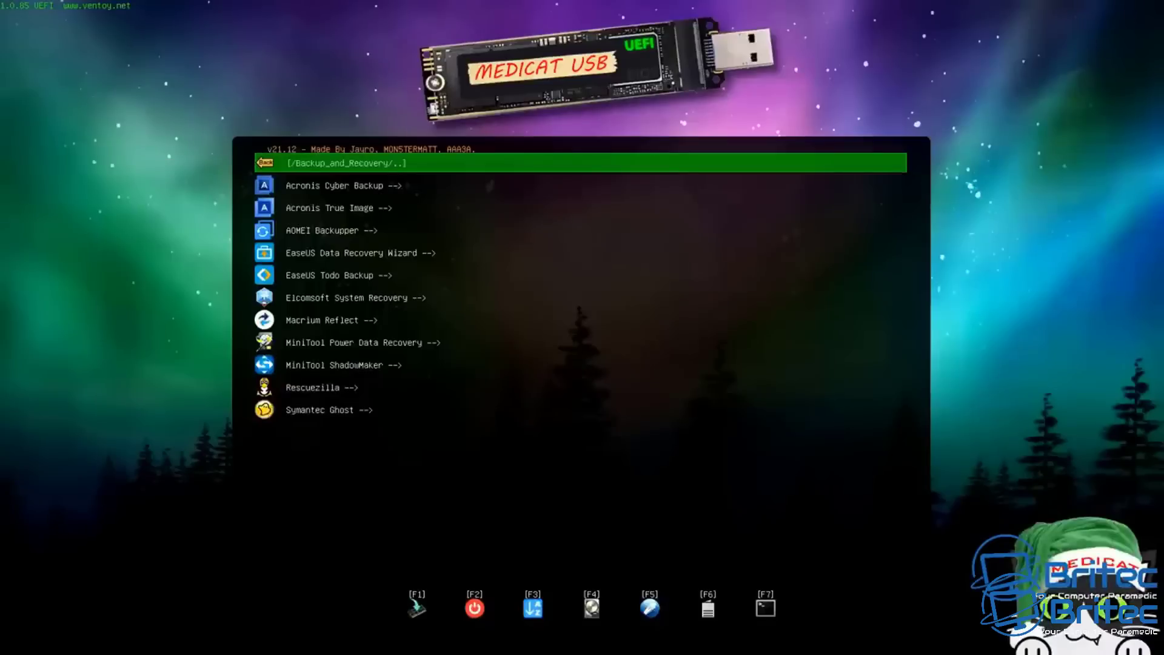
key(Down)
key(Down)
key(Down)
key(Down)
key(Down)
key(Down)
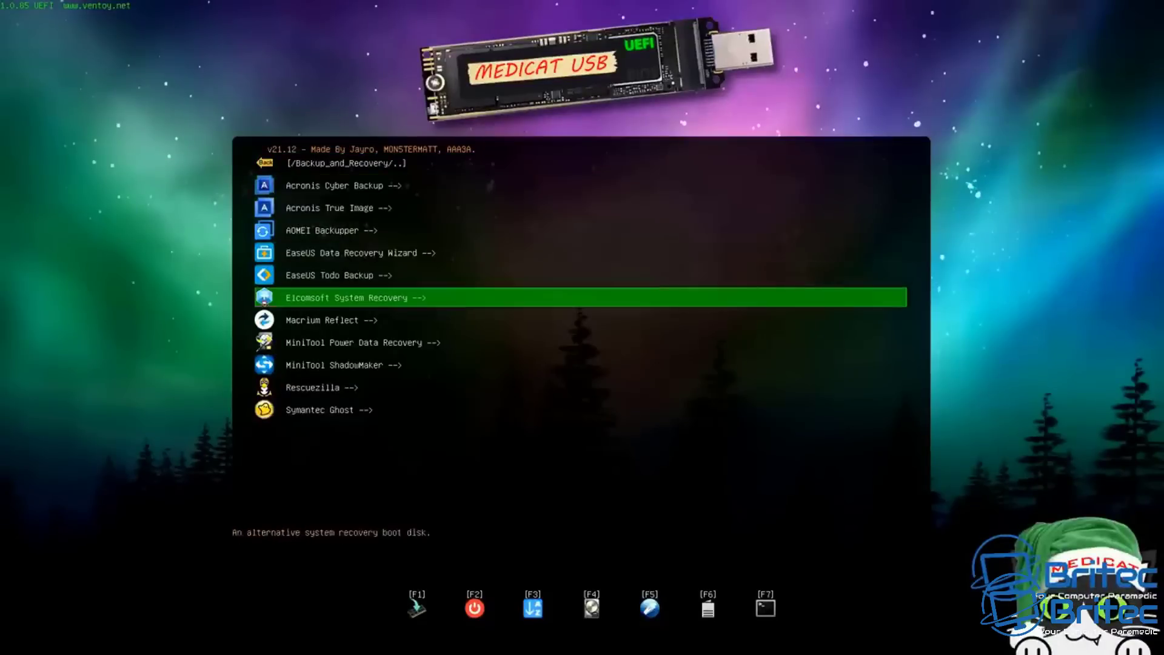
key(Down)
key(Down)
key(Down)
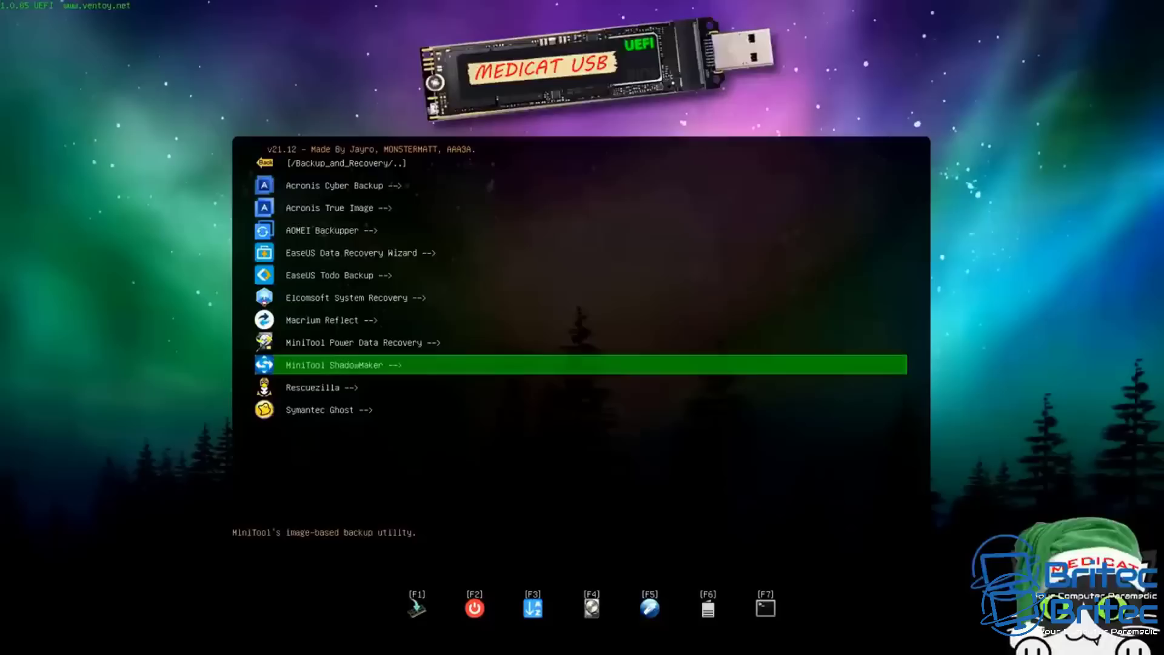
key(Down)
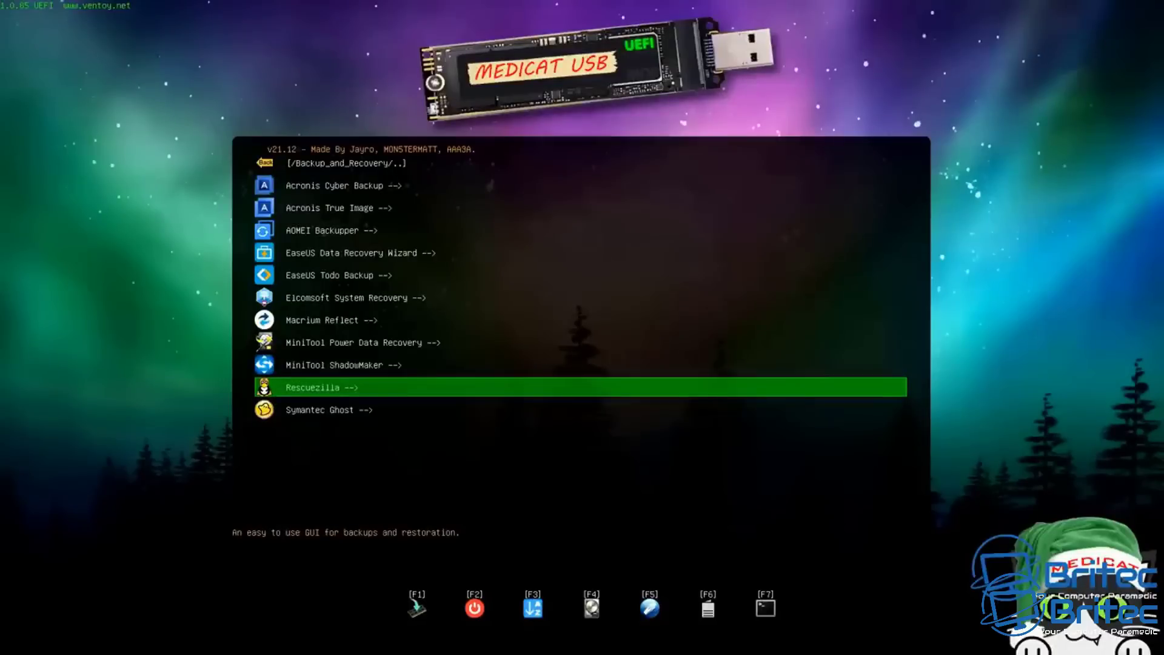
key(Return)
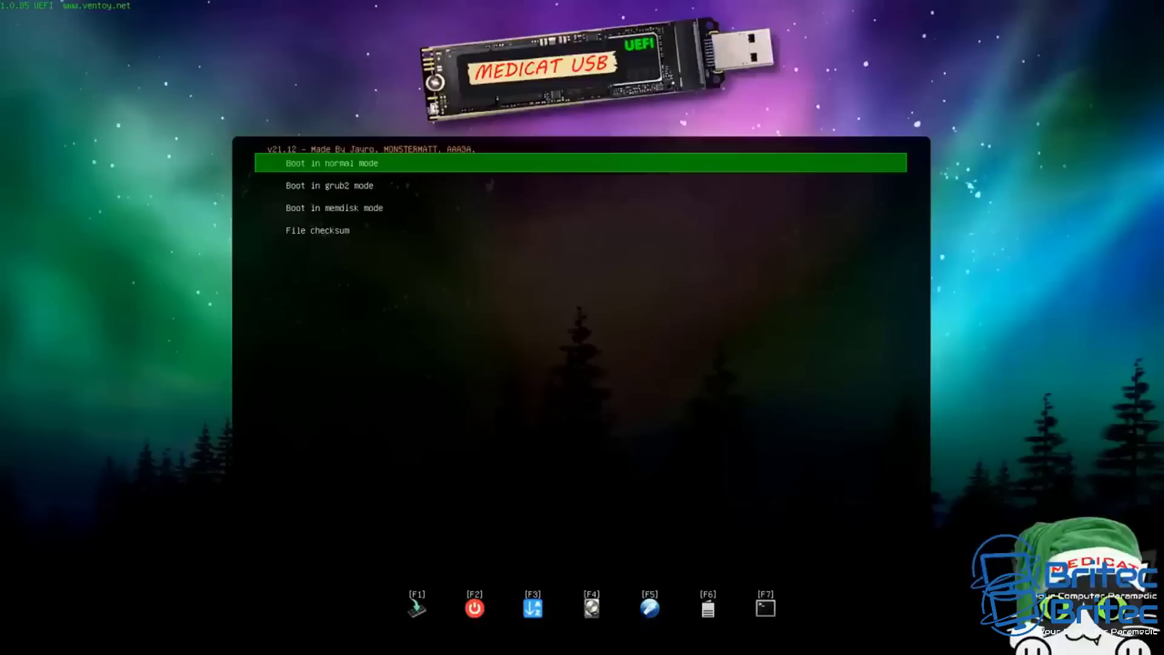
Boot Rescuezilla in normal mode, then end the session from the taskbar menu to reboot.
key(Return)
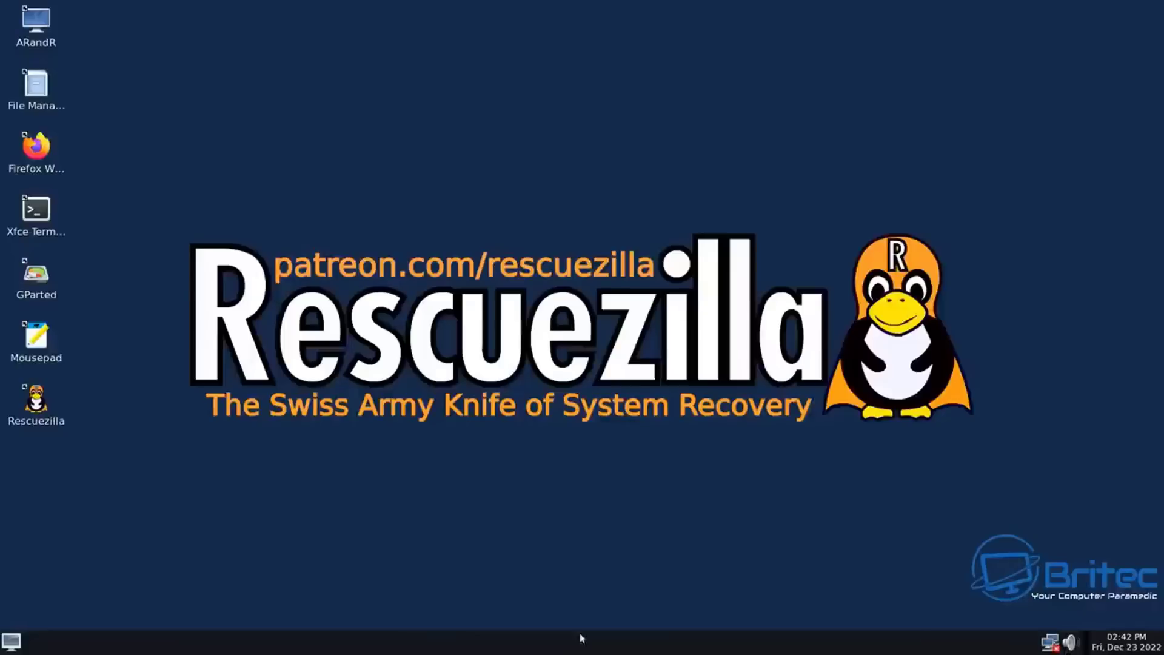
click(11, 642)
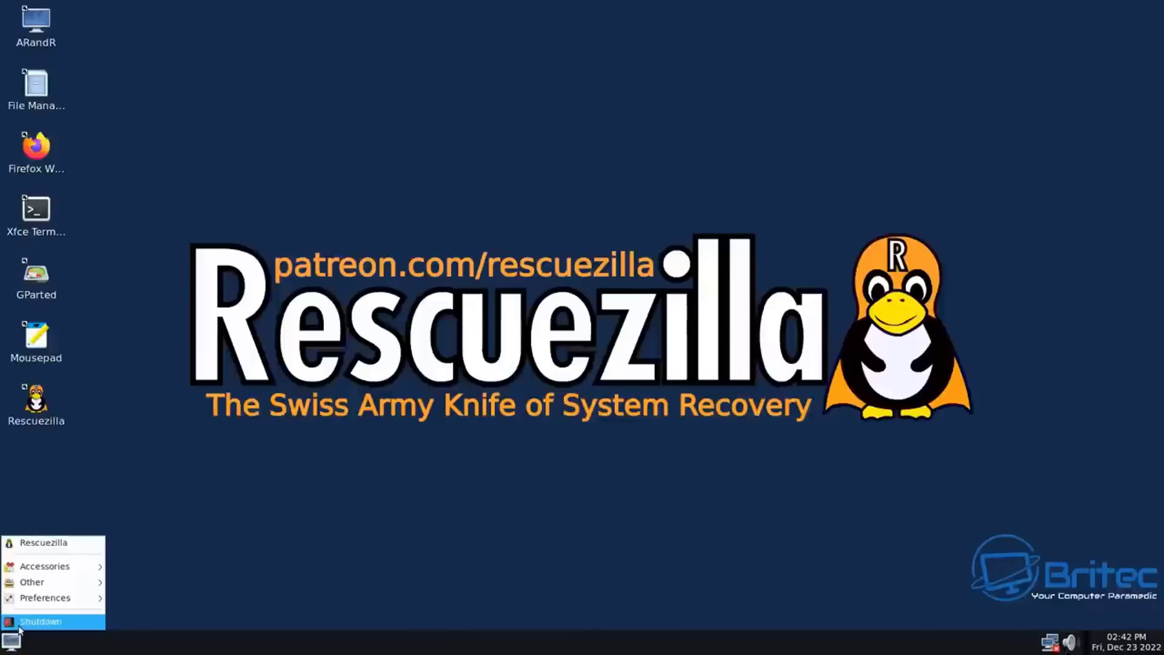
click(21, 622)
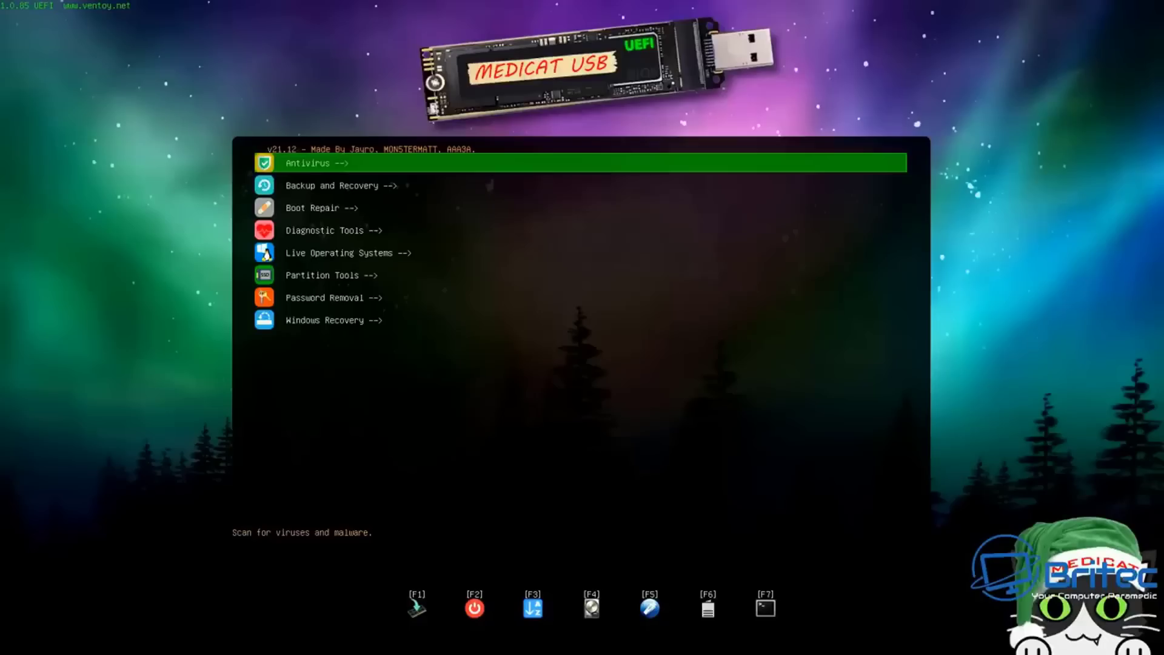
Browse the Windows Recovery entries down to Windows 11 Recovery, then return to the category list.
key(Down)
key(Down)
key(Down)
key(Down)
key(Down)
key(Down)
key(Down)
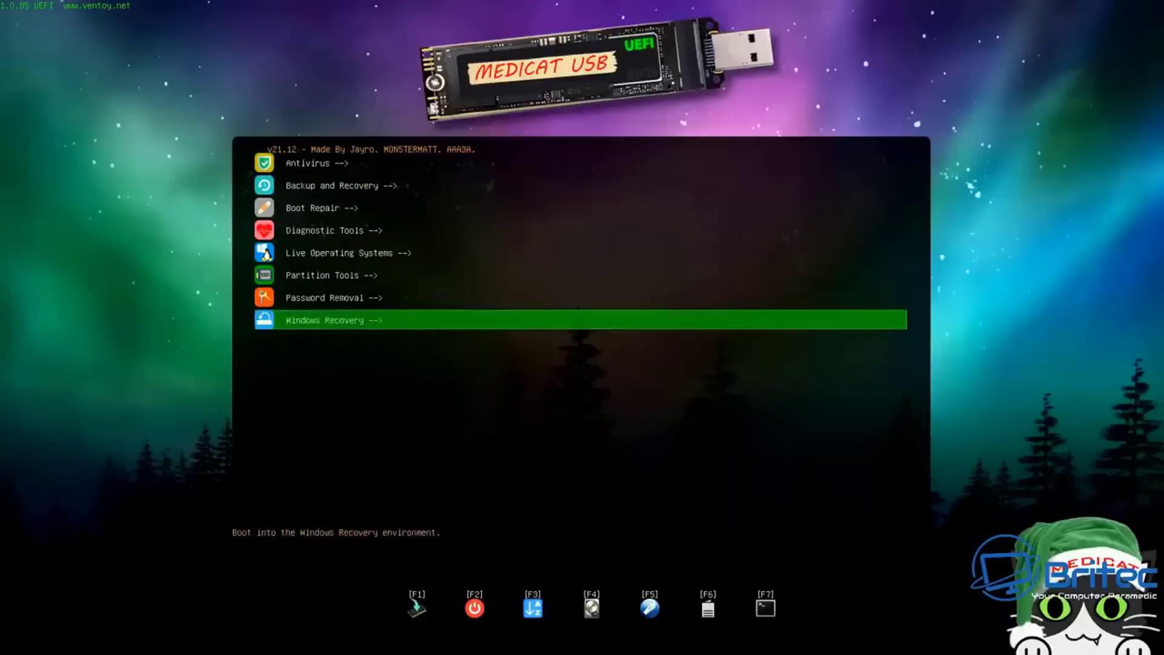
key(Return)
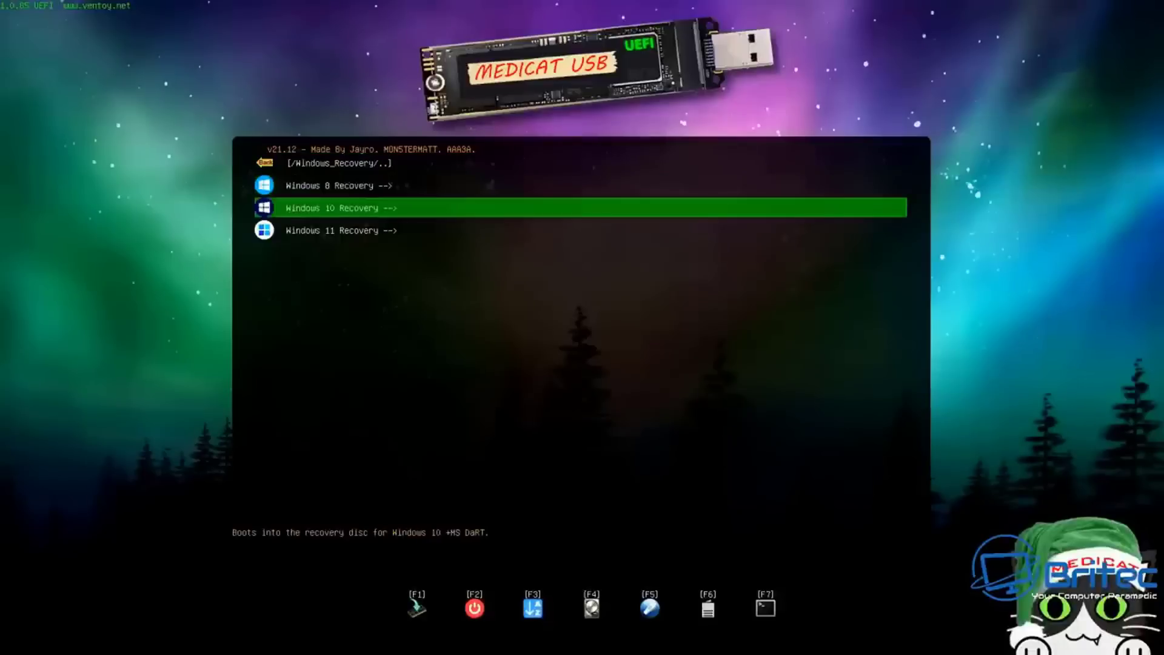
key(Down)
key(Up)
key(Up)
key(Up)
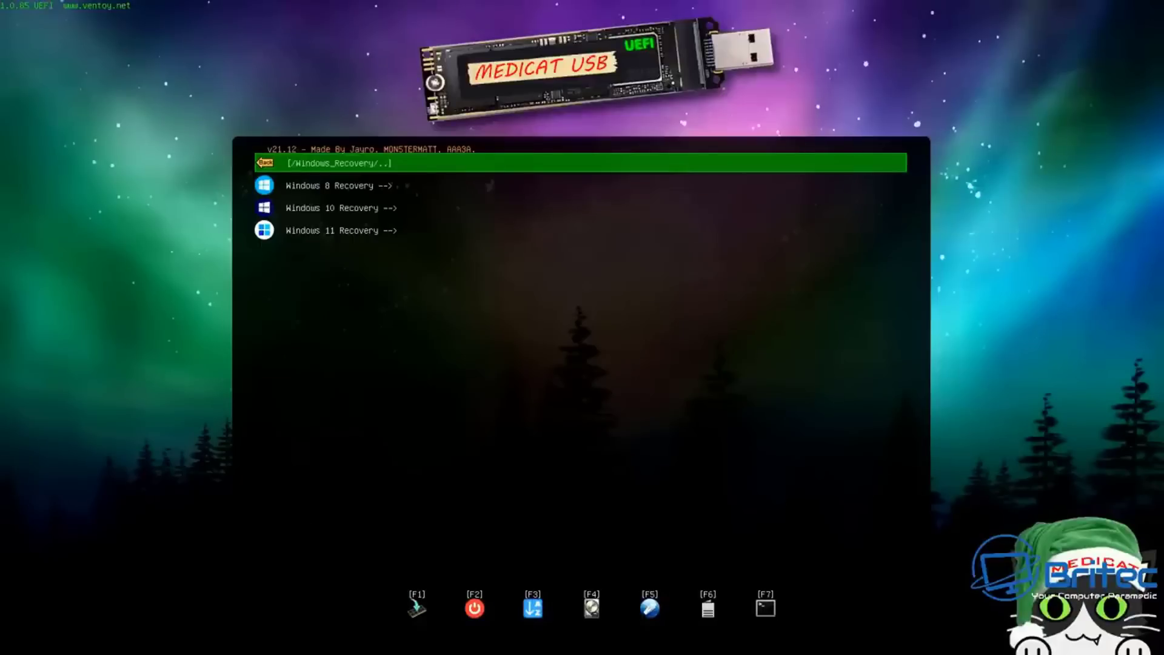
key(Return)
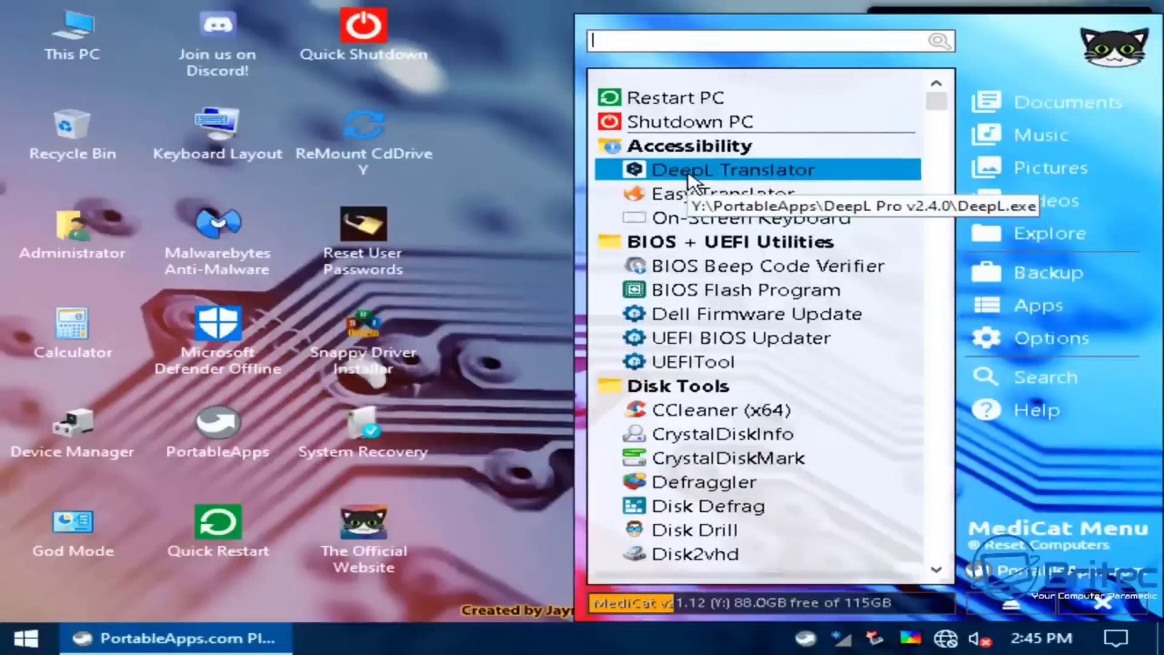
scroll(688, 176, down, 2)
scroll(679, 213, down, 2)
scroll(679, 214, down, 6)
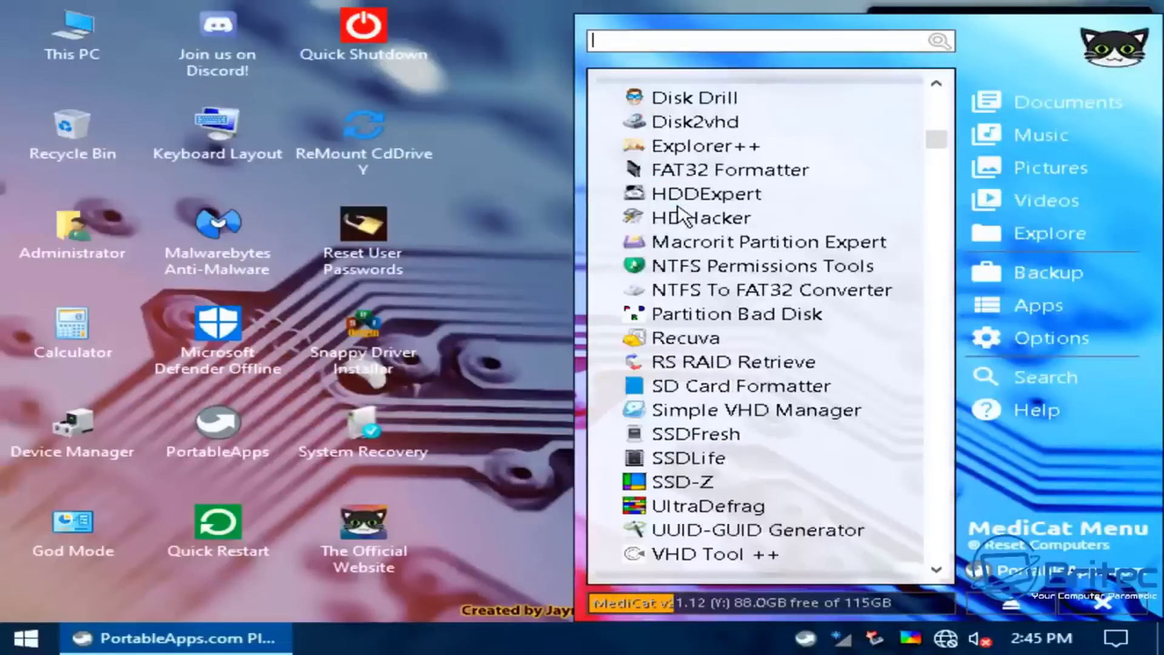
scroll(674, 249, down, 6)
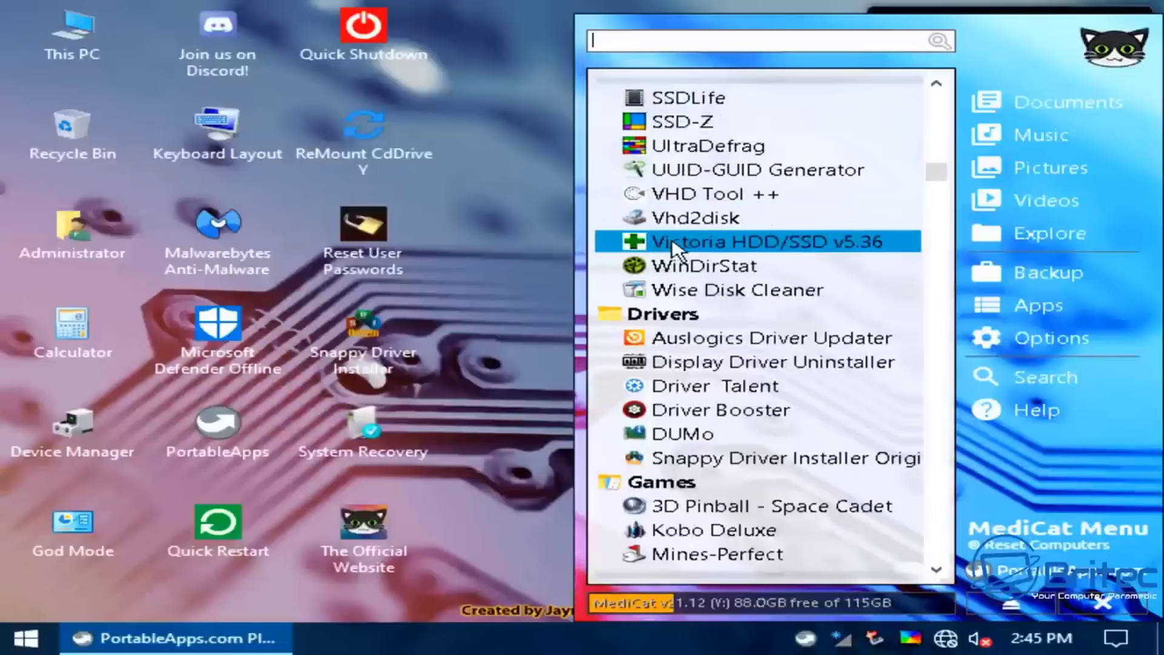
scroll(674, 250, down, 3)
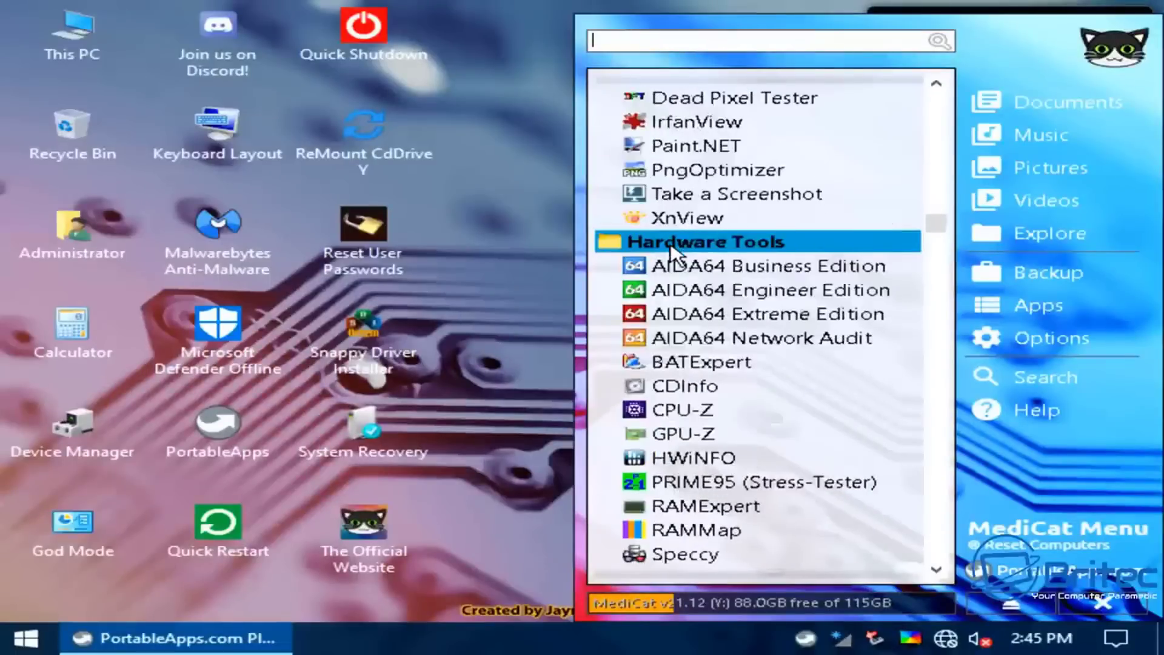
scroll(674, 250, down, 13)
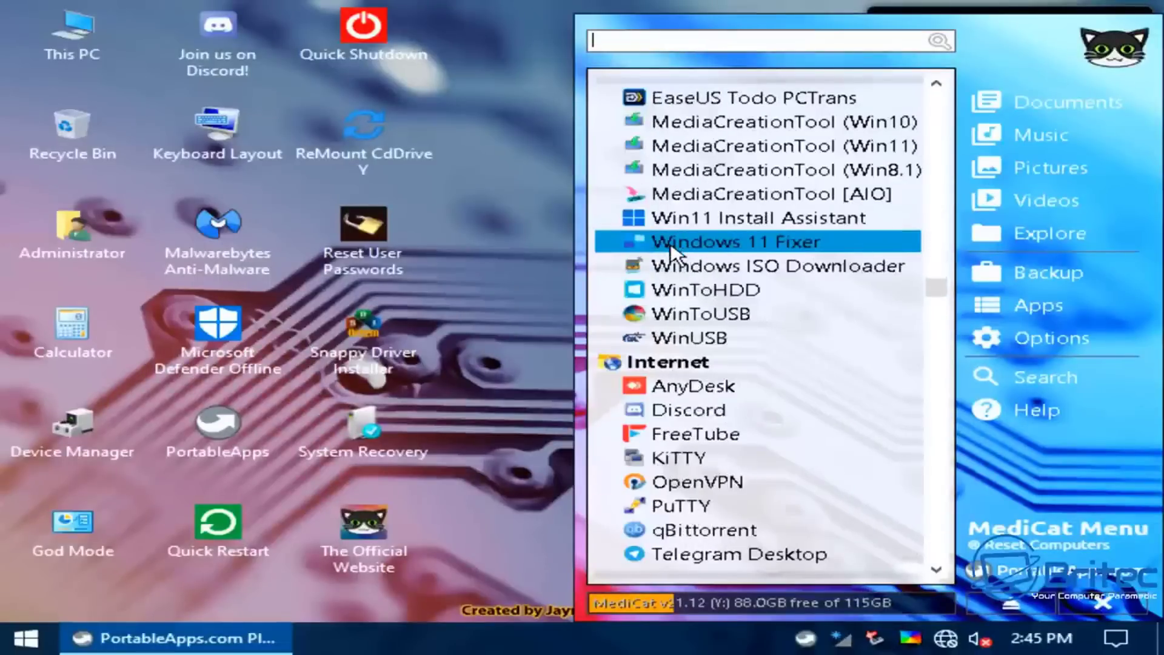
scroll(675, 250, down, 13)
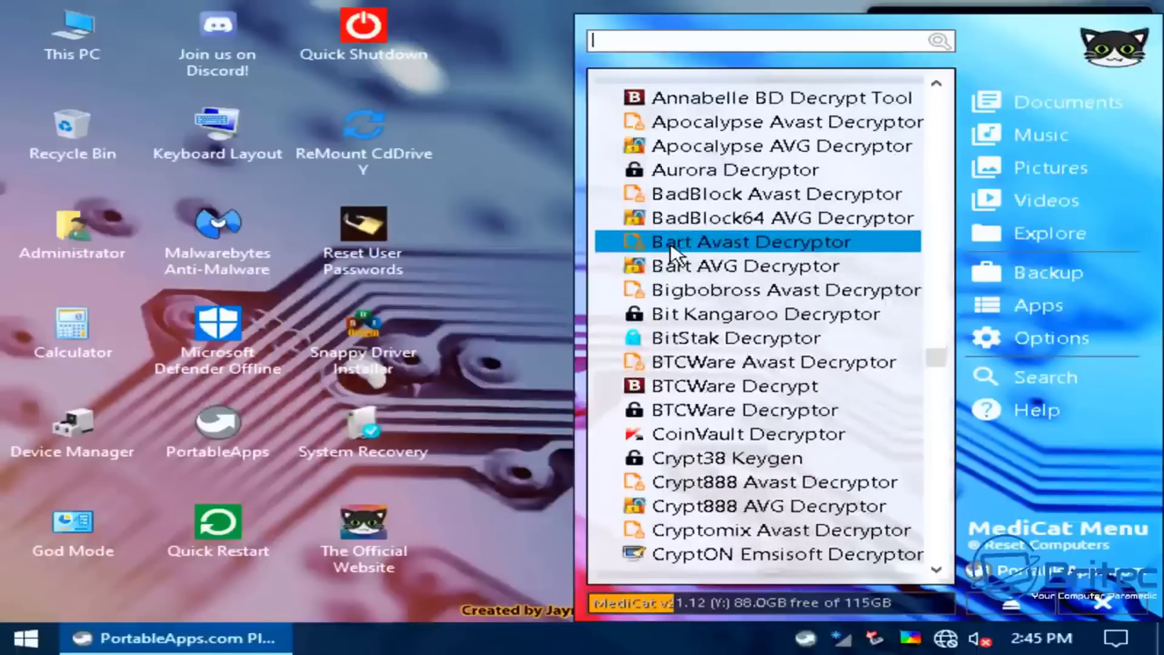
scroll(673, 250, down, 15)
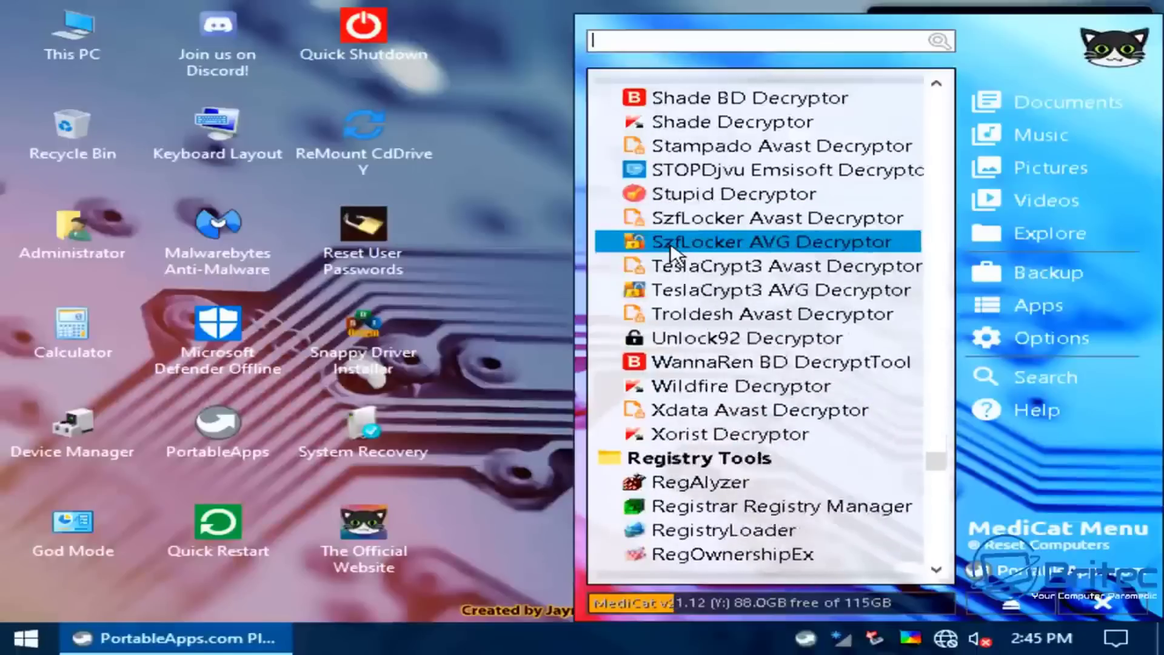
scroll(673, 250, down, 5)
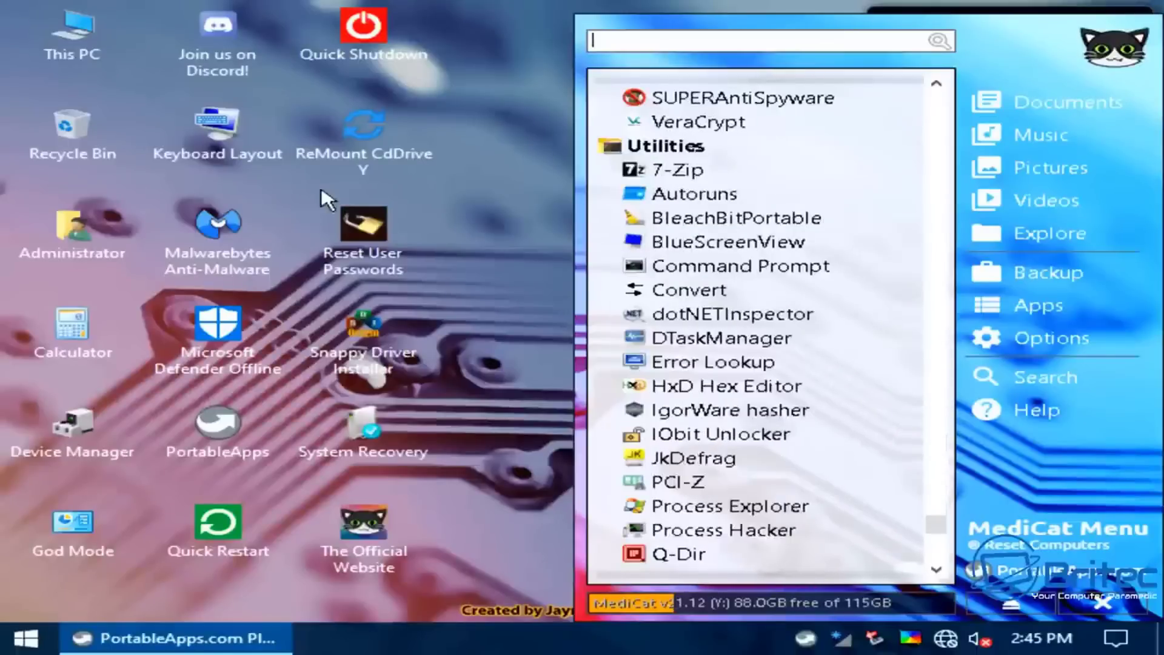
click(499, 110)
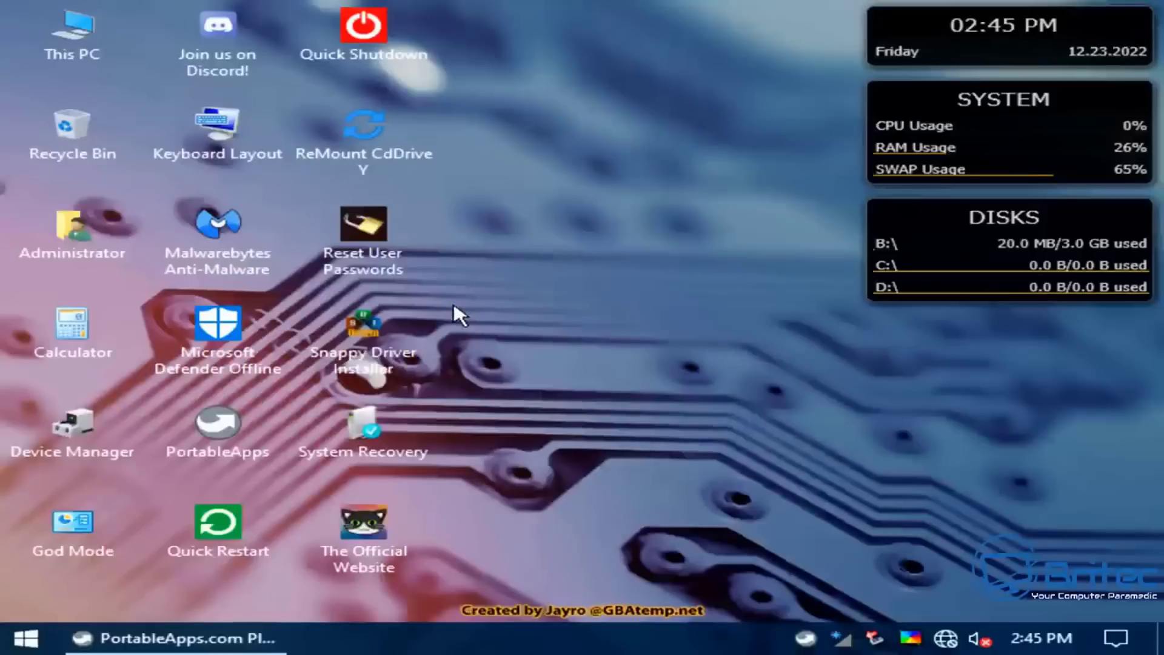